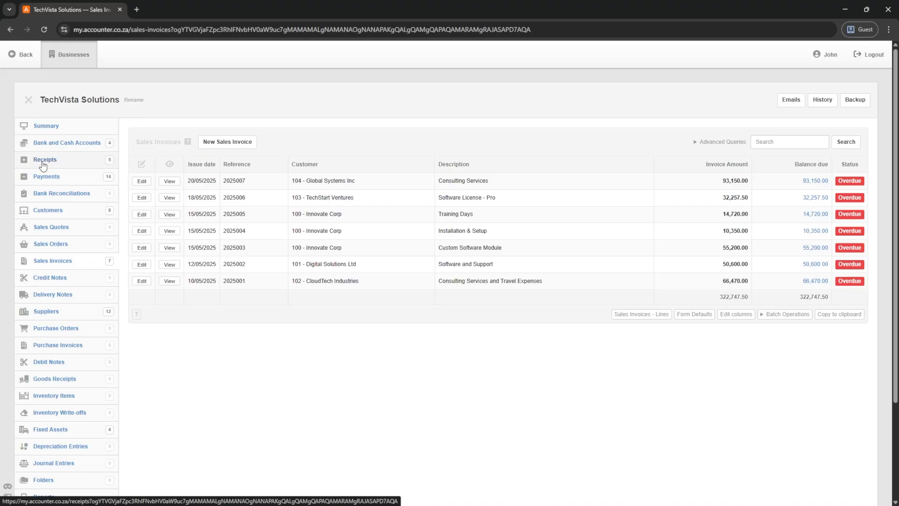
- Start a new receipt from Innovate Corp's Custom Software Module sales invoice
click(45, 265)
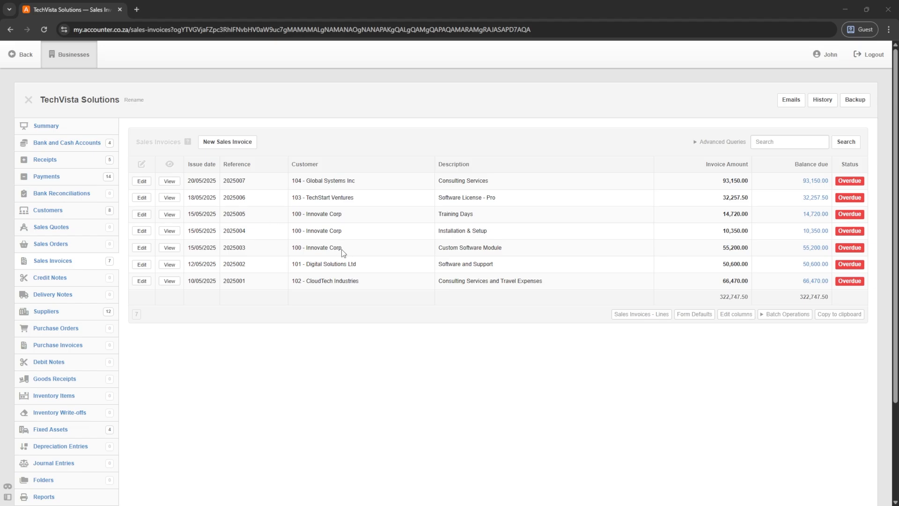
drag(750, 249, 724, 252)
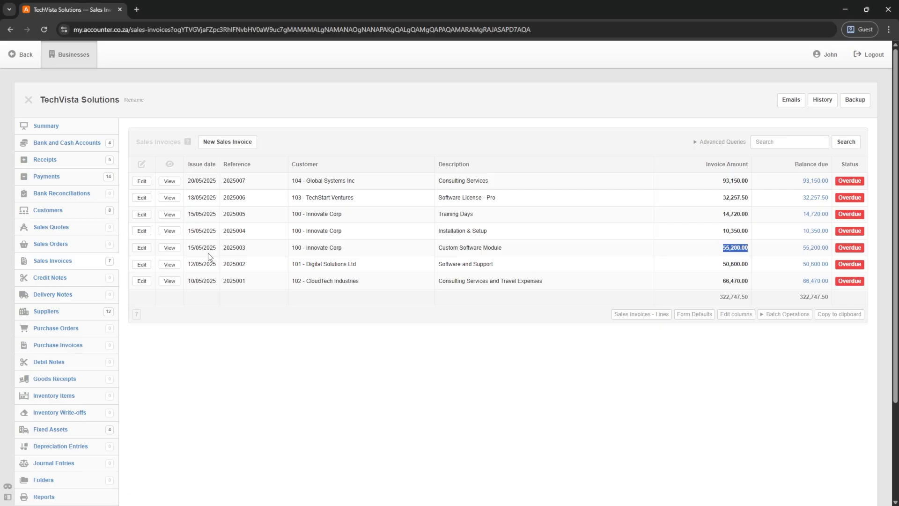
click(171, 249)
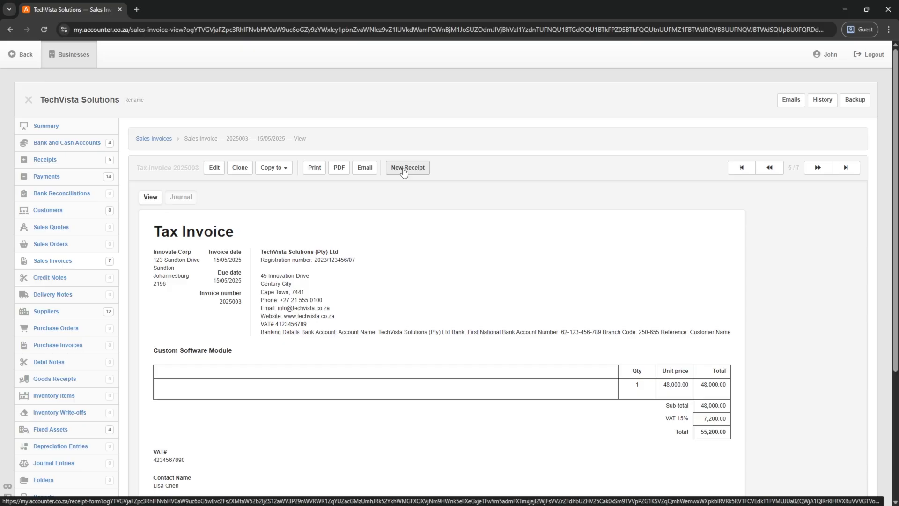
click(403, 169)
- Date the Innovate Corp receipt 15/5/2025
click(173, 209)
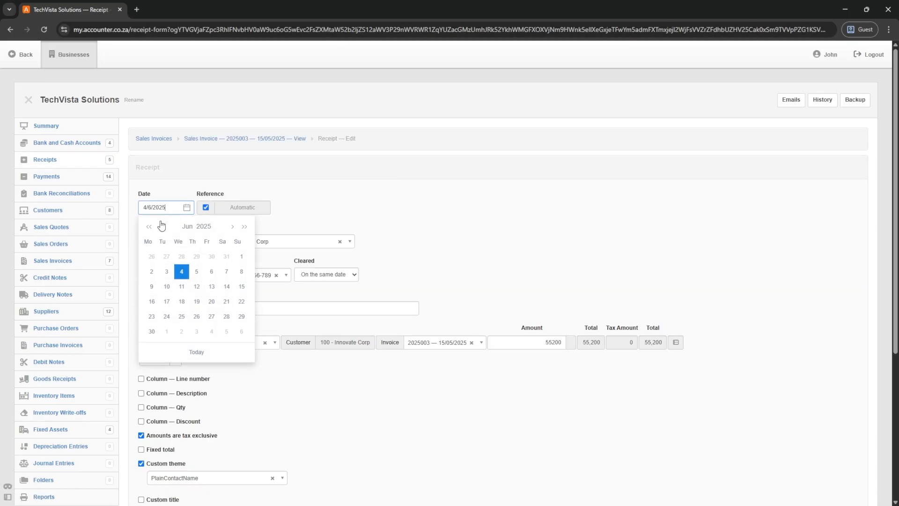
click(161, 226)
click(197, 287)
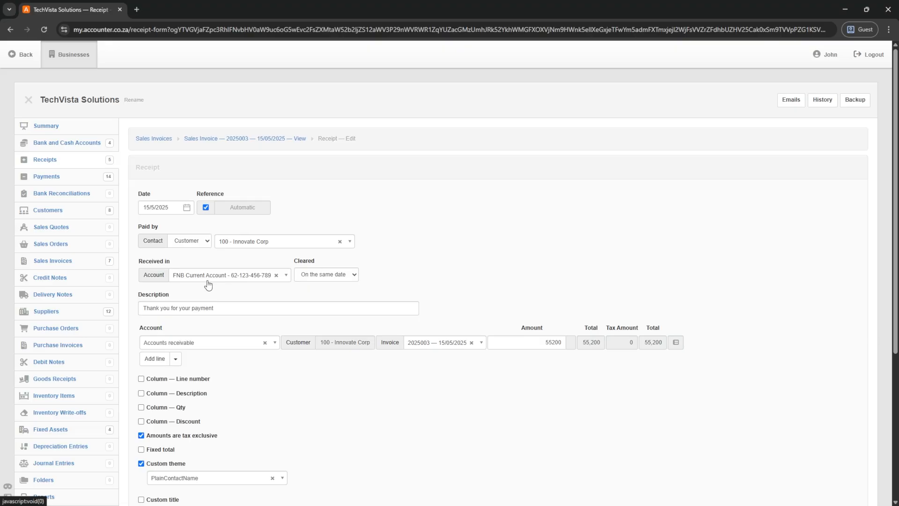
- Set the Innovate Corp receipt amount to 40000, keeping the default description, and create the receipt
scroll(235, 257, down, 2)
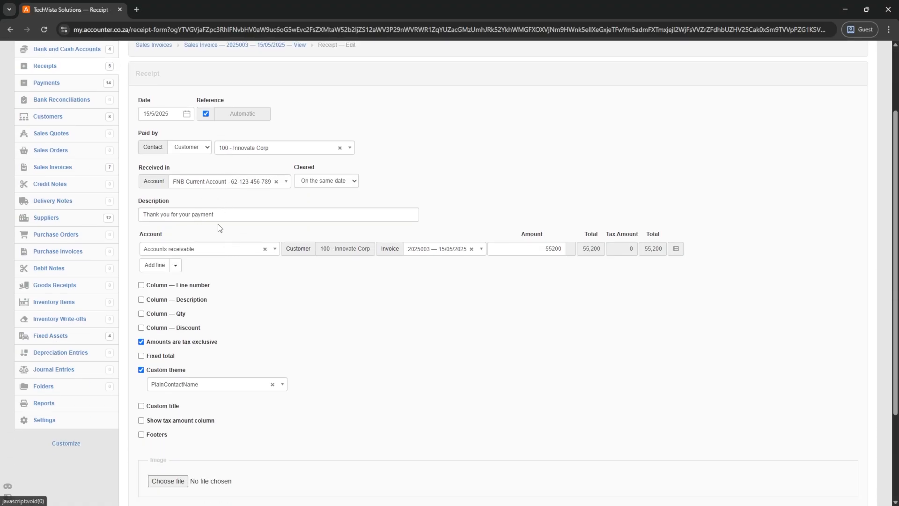
drag(215, 215, 141, 216)
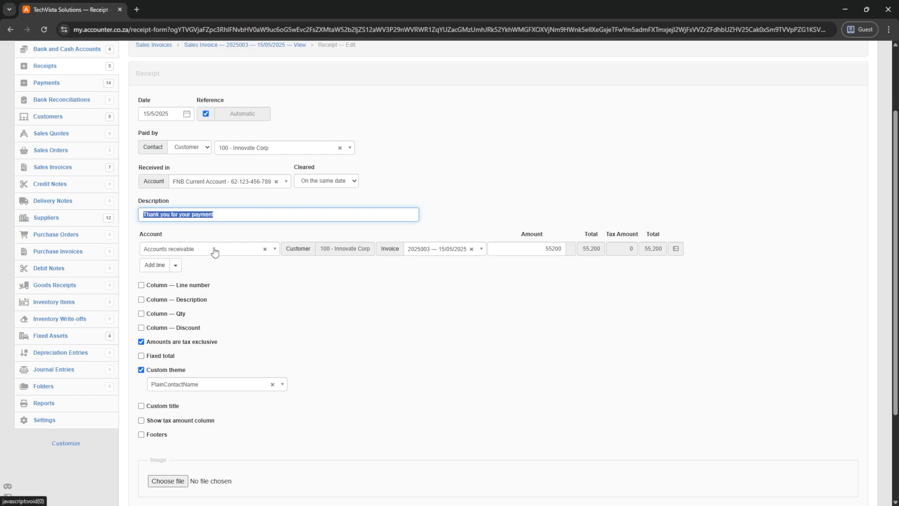
scroll(214, 252, down, 1)
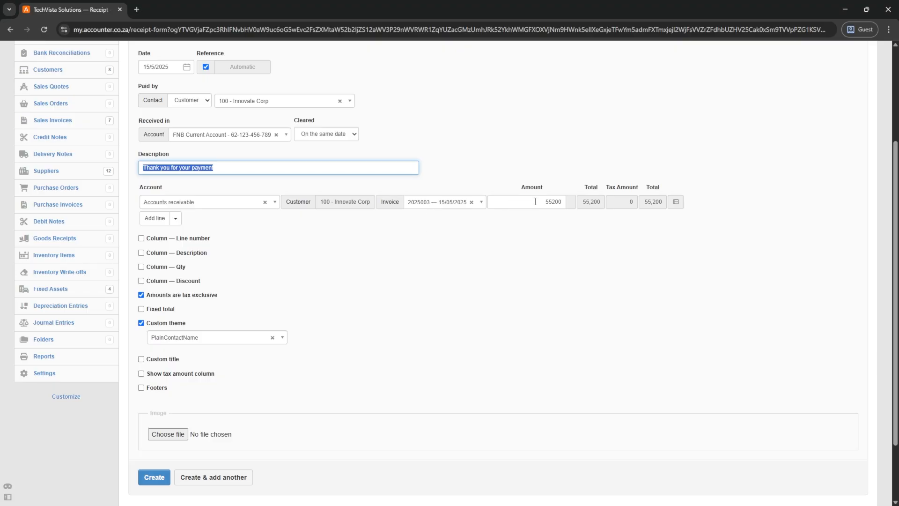
drag(535, 201, 566, 200)
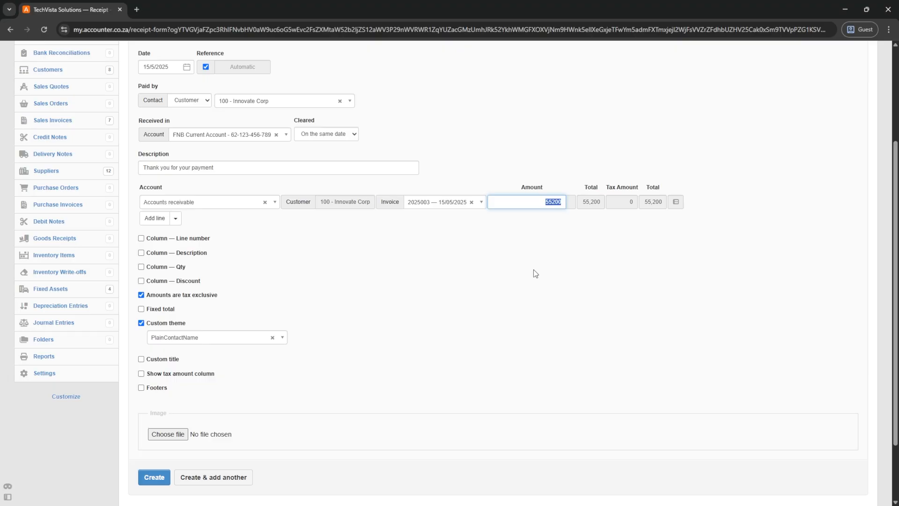
text(40000)
key(Tab)
scroll(535, 274, down, 2)
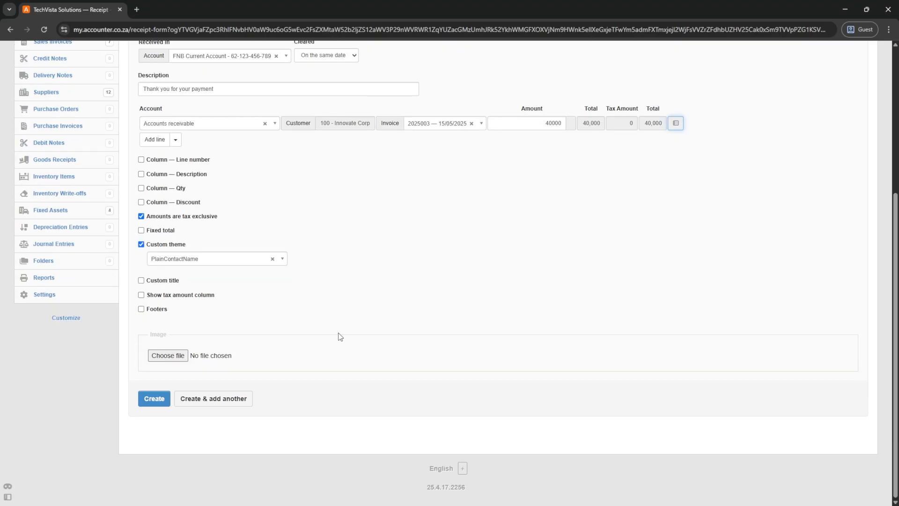
click(147, 398)
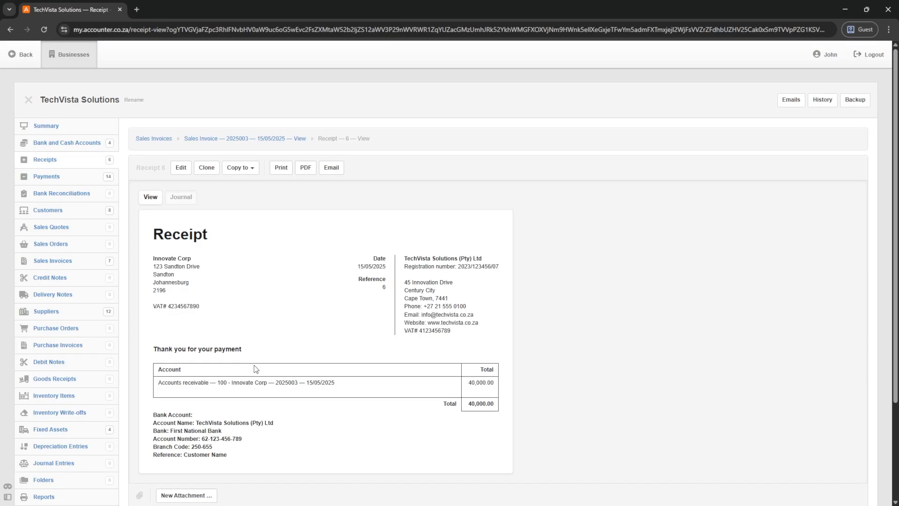
- Return to the sales invoices list and compare the Custom Software Module invoice's amount with its balance due
click(144, 140)
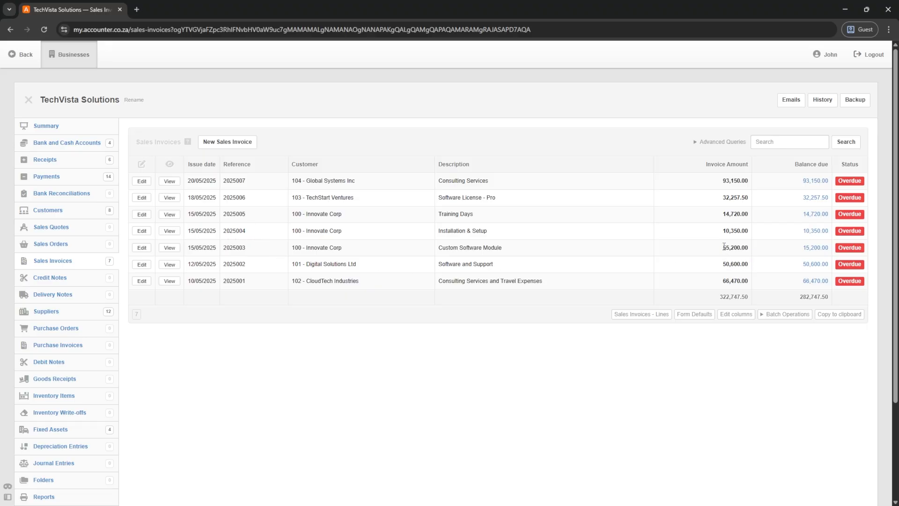
drag(722, 248, 759, 253)
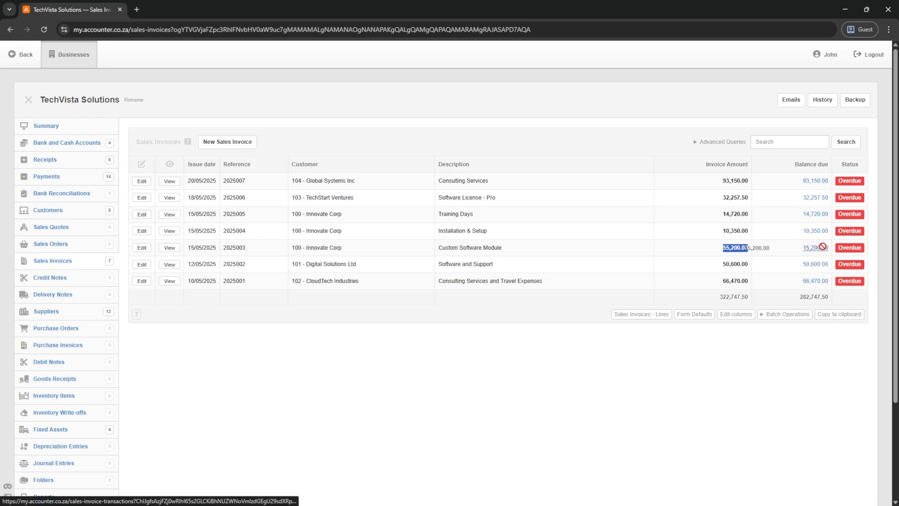
drag(831, 247, 802, 248)
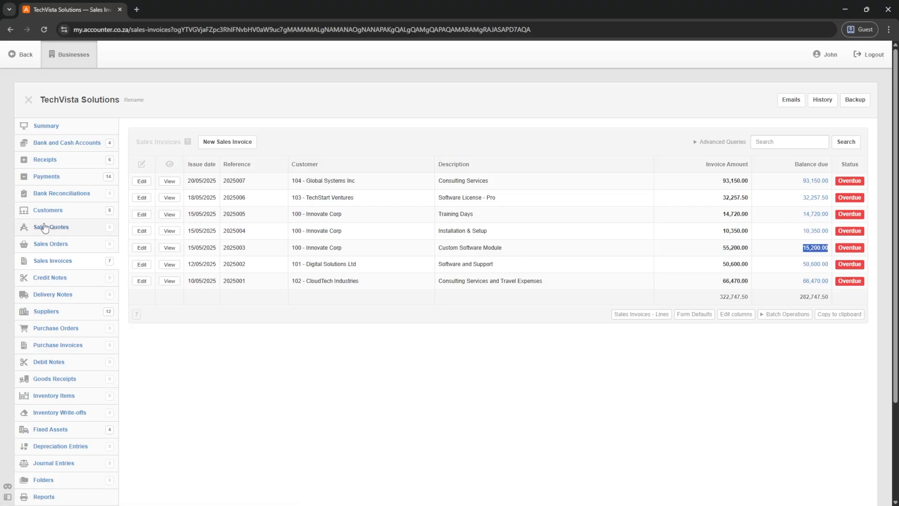
- Review Innovate Corp's sales invoices and accounts receivable transactions from the customers list
click(45, 209)
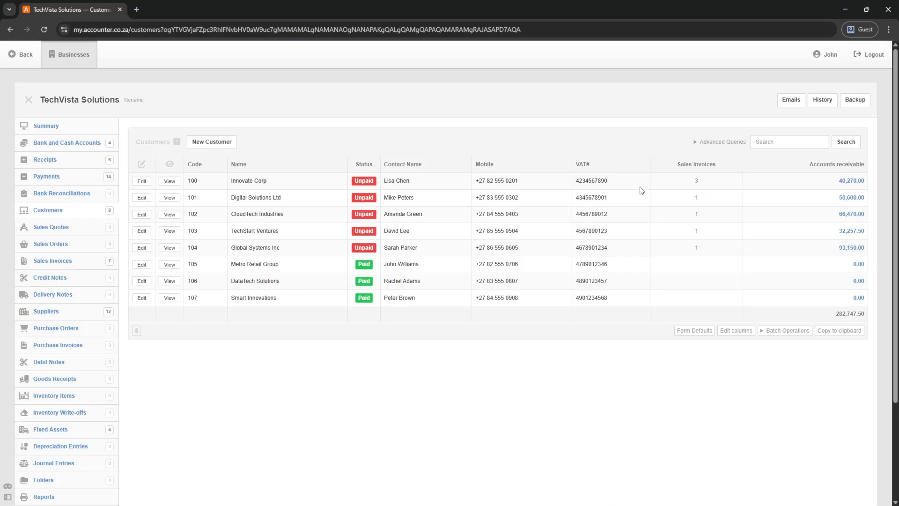
click(696, 181)
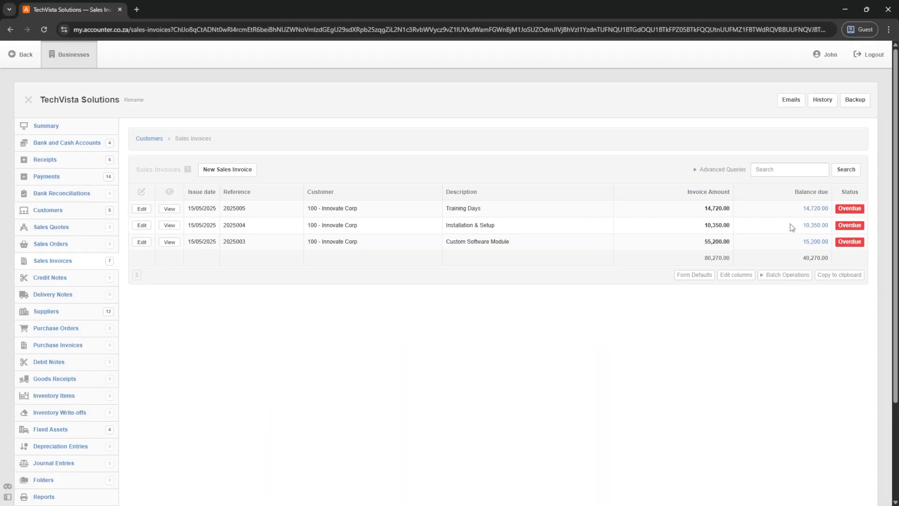
click(149, 139)
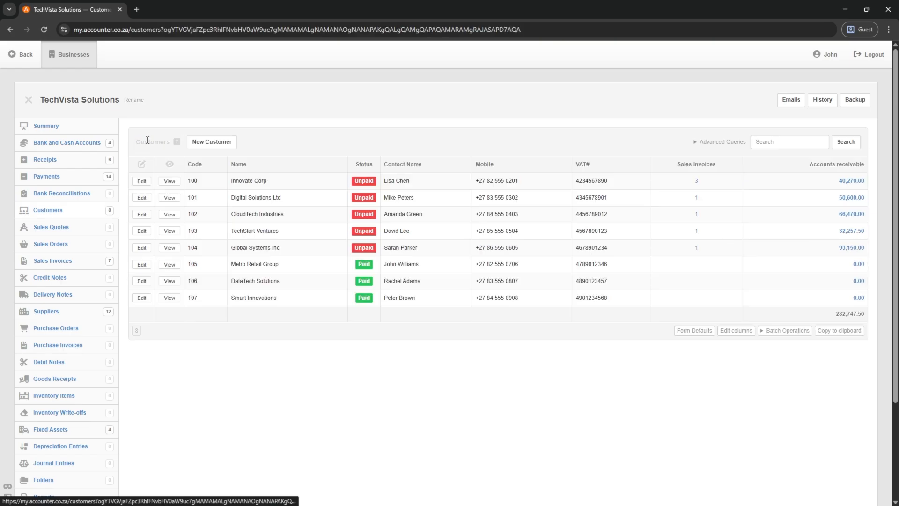
click(848, 182)
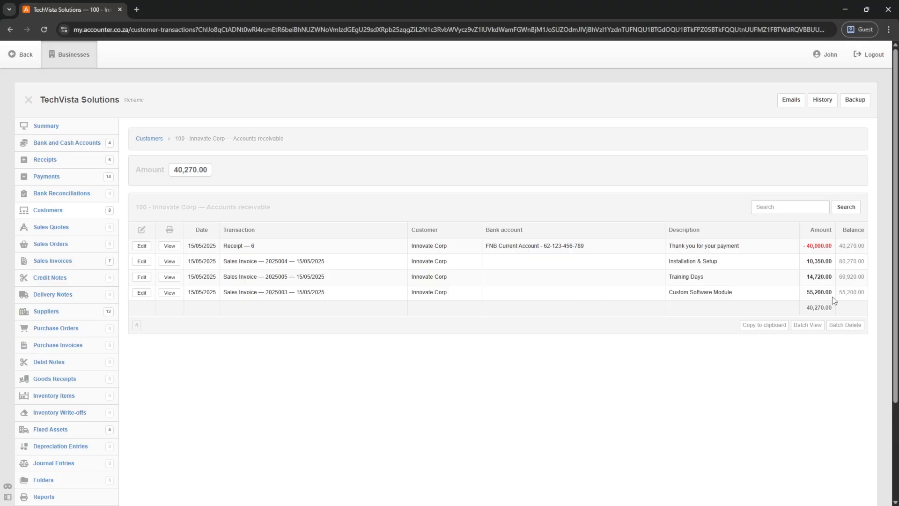
drag(831, 292, 809, 268)
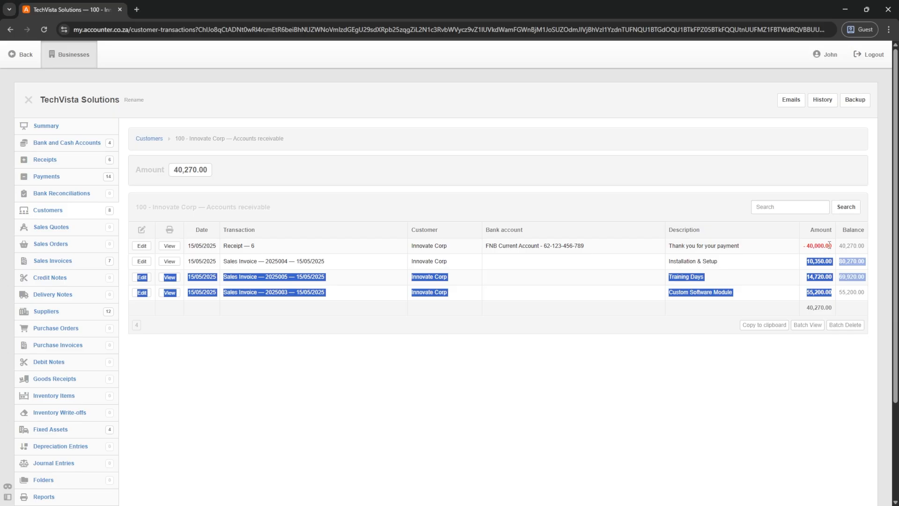
drag(833, 245, 804, 246)
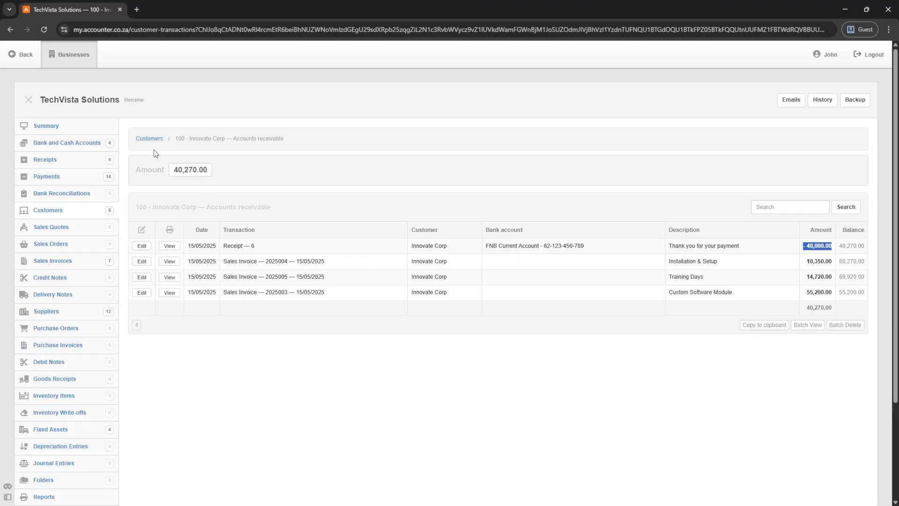
- Start a new receipt from CloudTech Industries' Consulting Services and Travel Expenses invoice, reached through the customers list
click(149, 139)
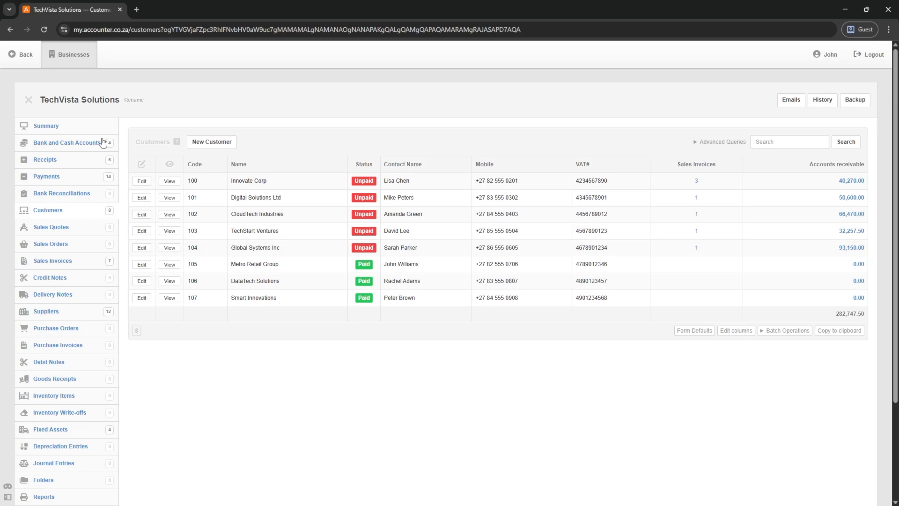
click(697, 218)
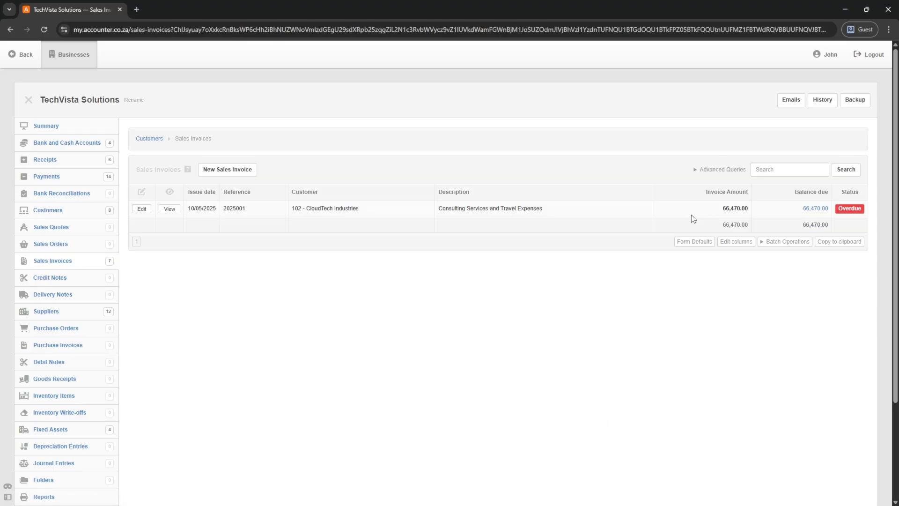
click(170, 209)
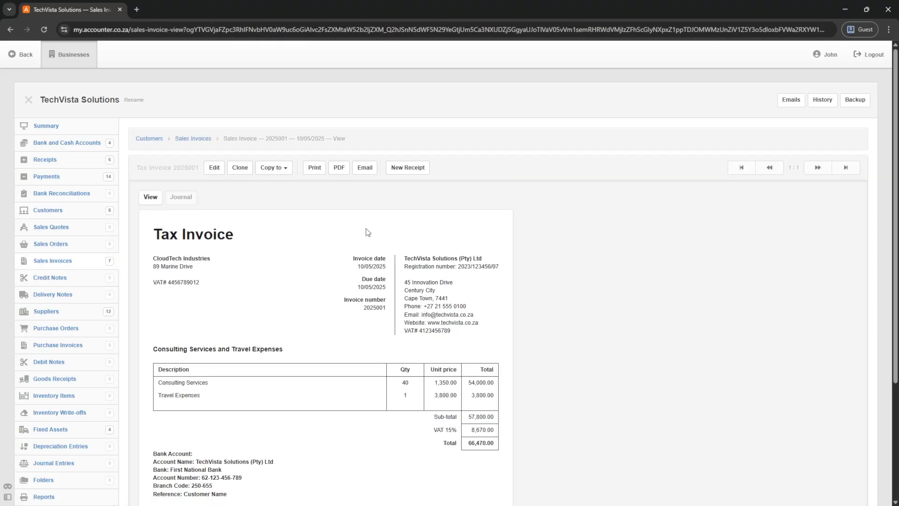
click(408, 167)
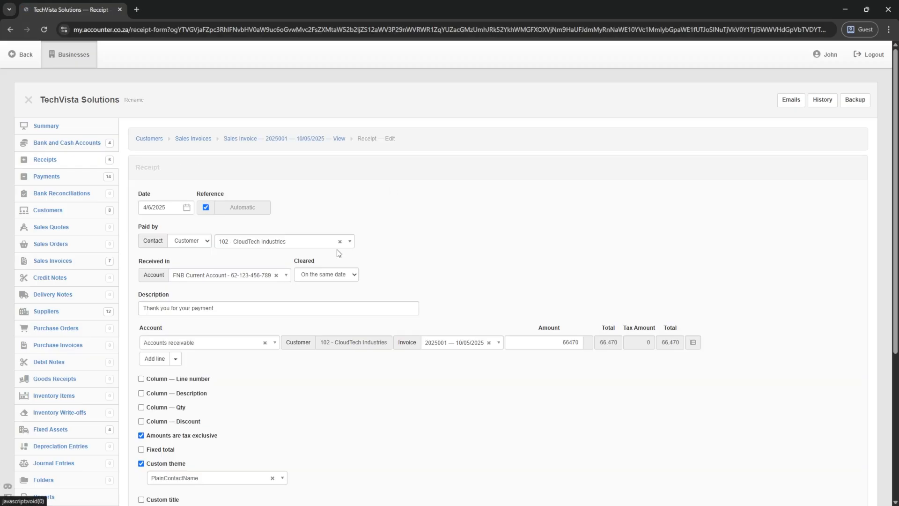
- Date the CloudTech Industries receipt 25/5/2025
click(160, 208)
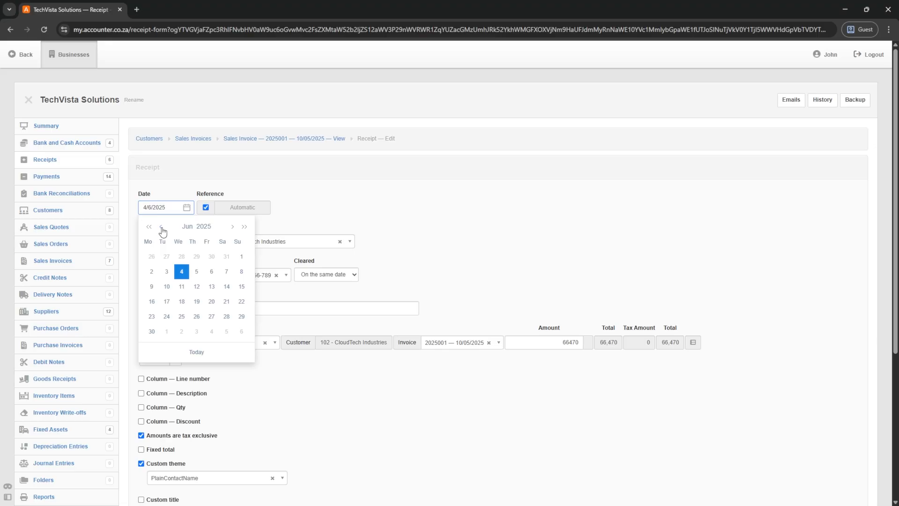
click(160, 227)
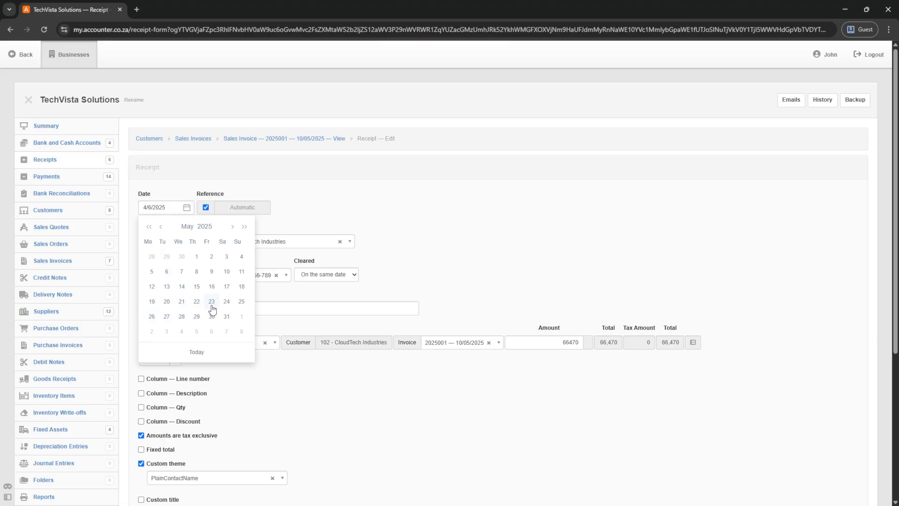
click(242, 302)
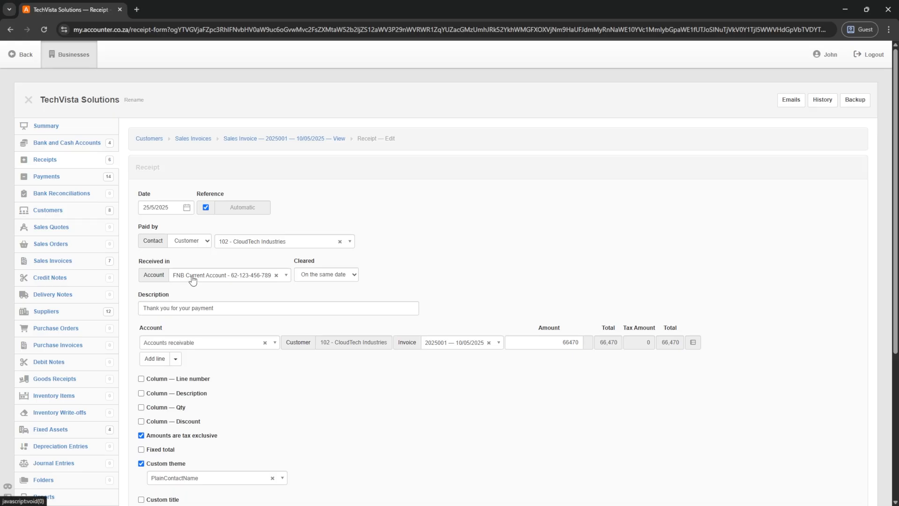
- Set the CloudTech Industries receipt amount to 35000 and create the receipt
scroll(196, 280, down, 2)
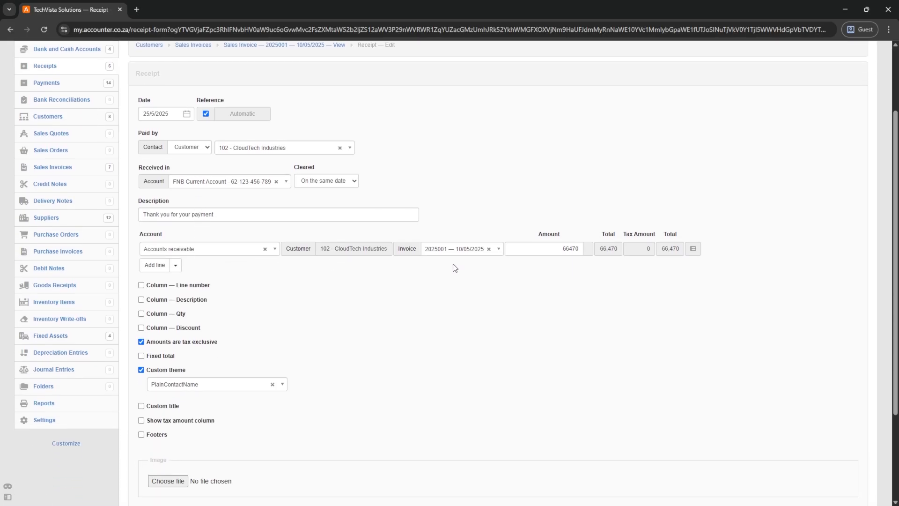
drag(559, 249, 580, 249)
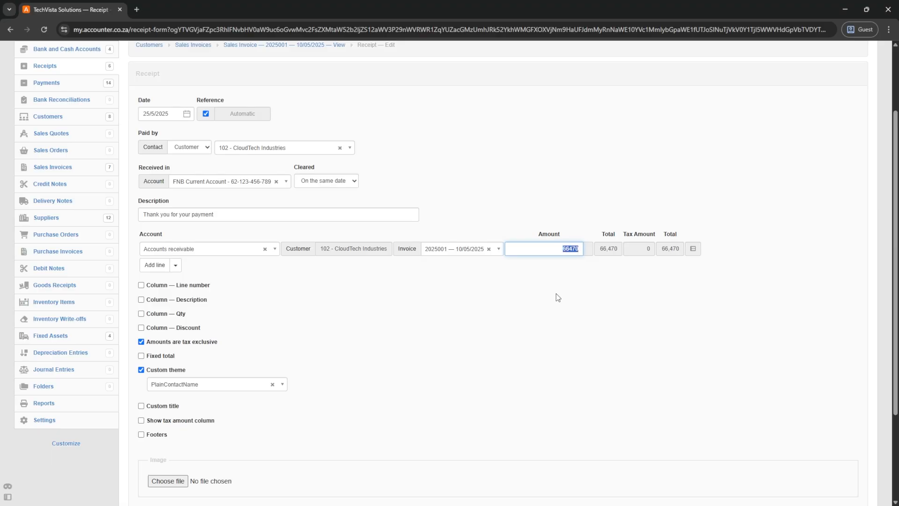
text(35000)
key(Tab)
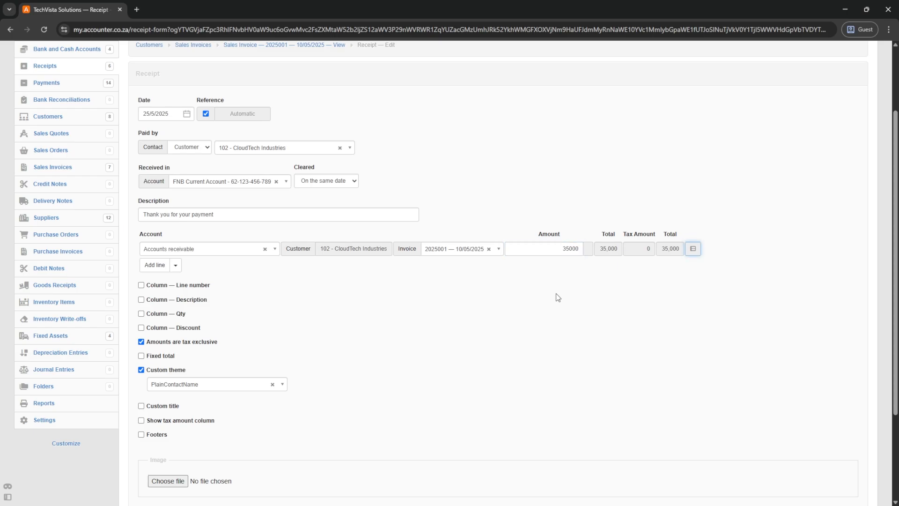
scroll(343, 324, down, 2)
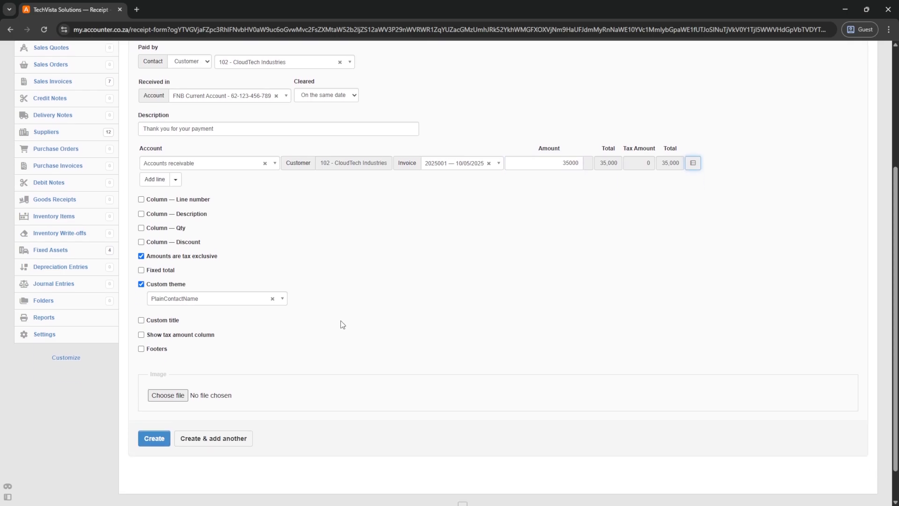
scroll(343, 325, down, 1)
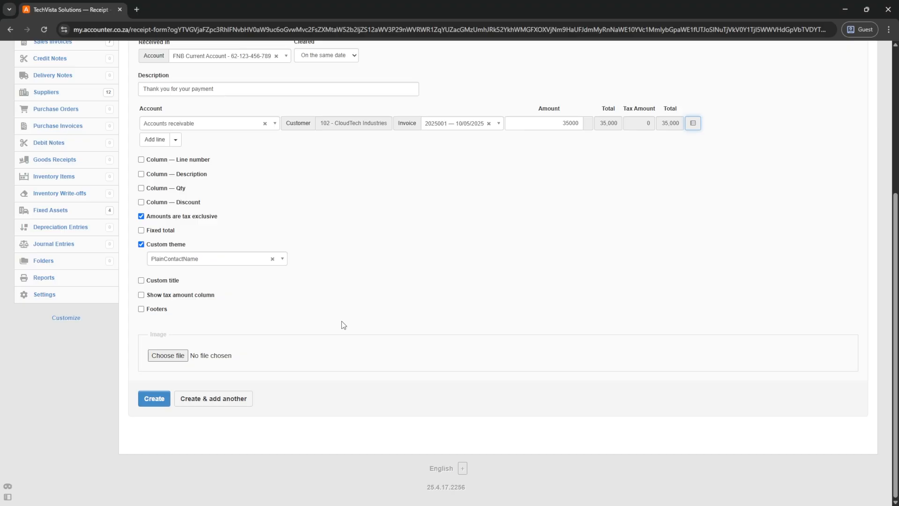
click(151, 402)
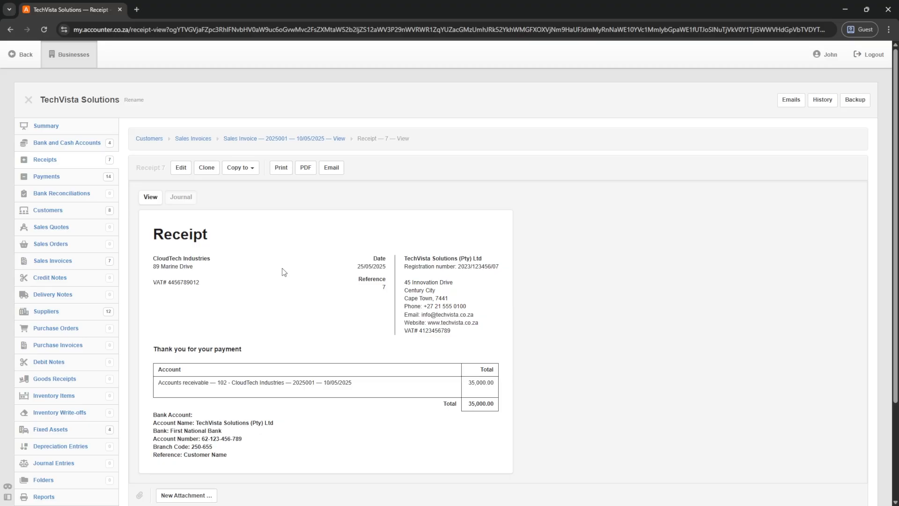
- Check the payers of the new CloudTech Industries and Innovate Corp receipts in the receipts list
click(44, 161)
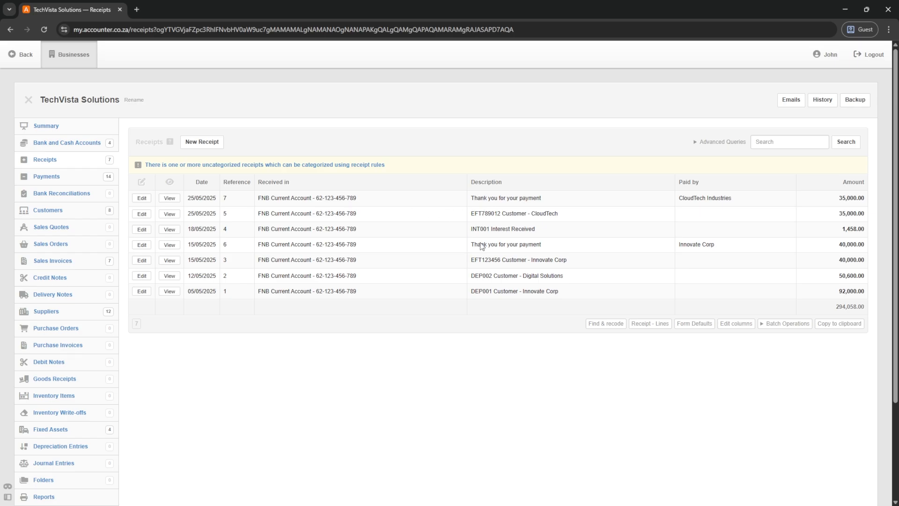
drag(739, 202, 678, 201)
drag(721, 249, 679, 251)
- Start a new receipt from the receipts list and date it 23/5/2025
click(202, 146)
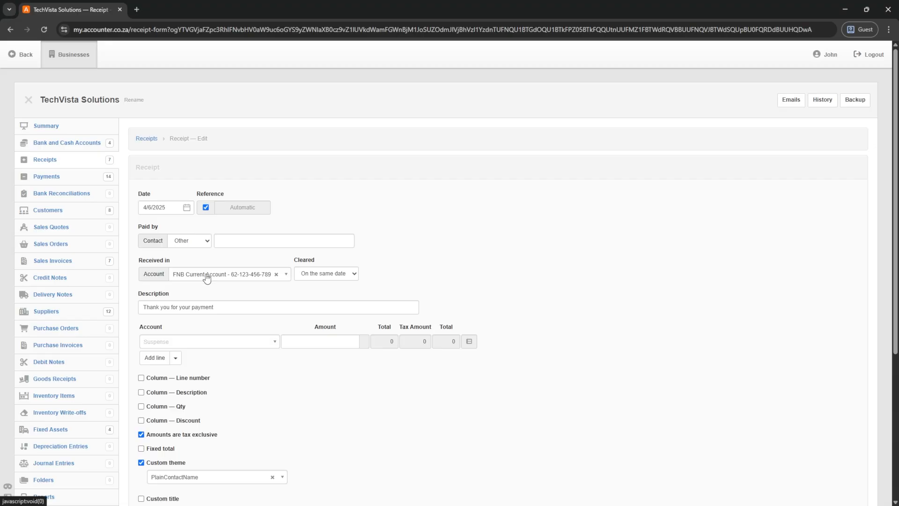
click(169, 207)
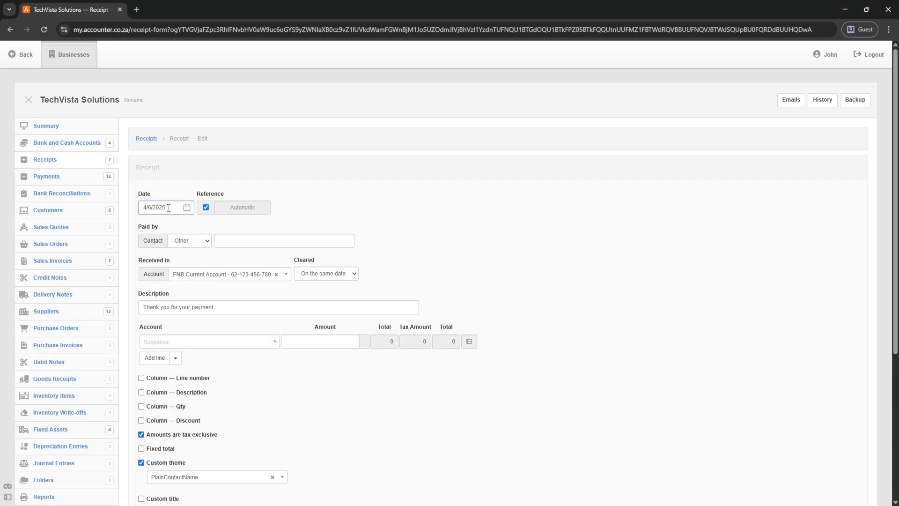
click(169, 207)
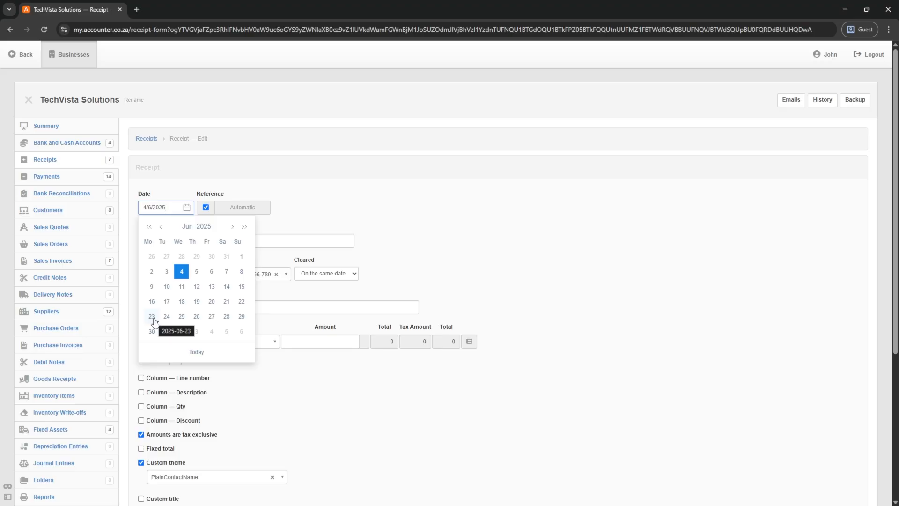
click(161, 227)
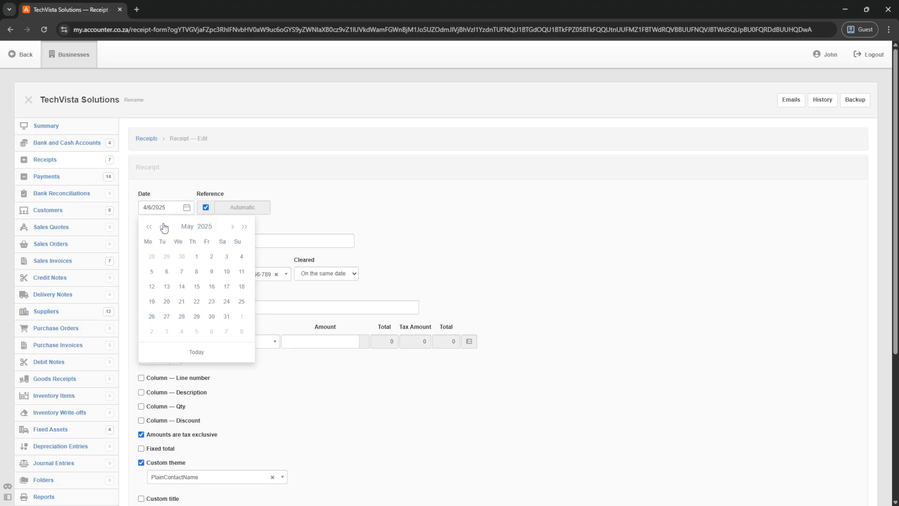
click(212, 302)
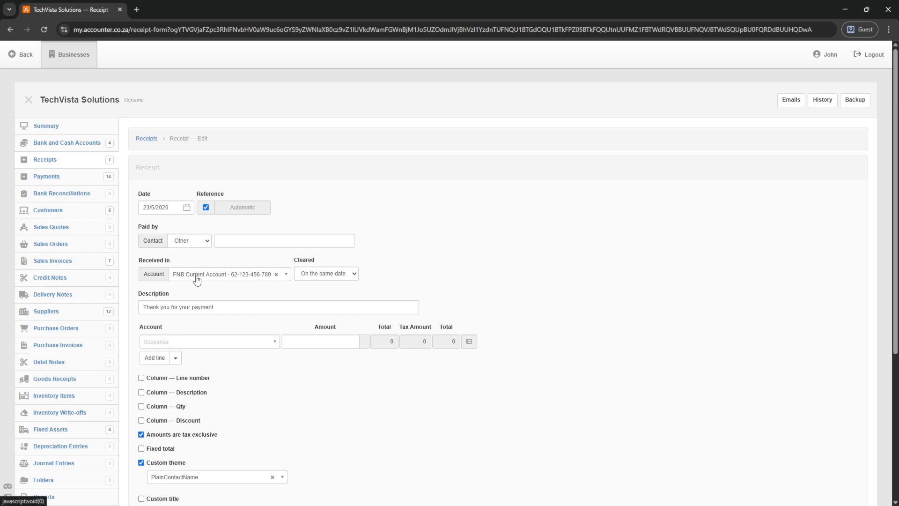
- Allocate the receipt line to Accounts receivable for the customer Smart Innovations
click(163, 341)
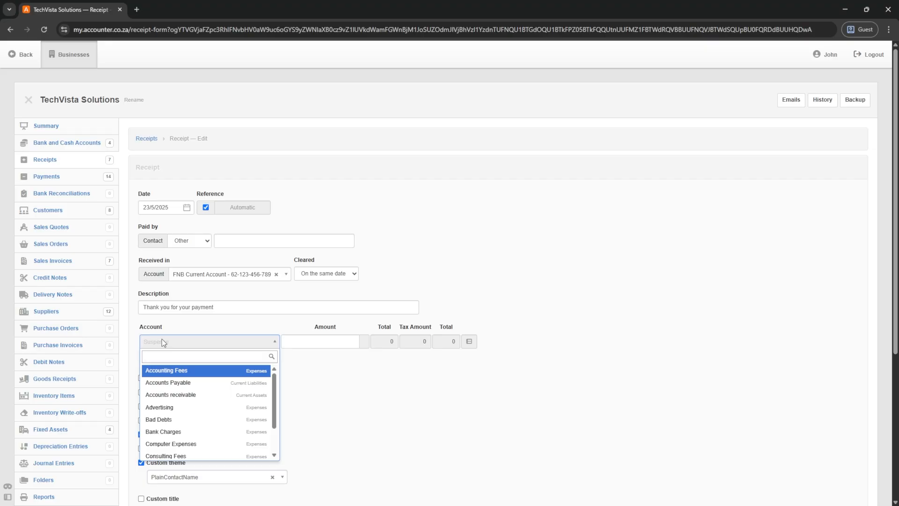
click(175, 399)
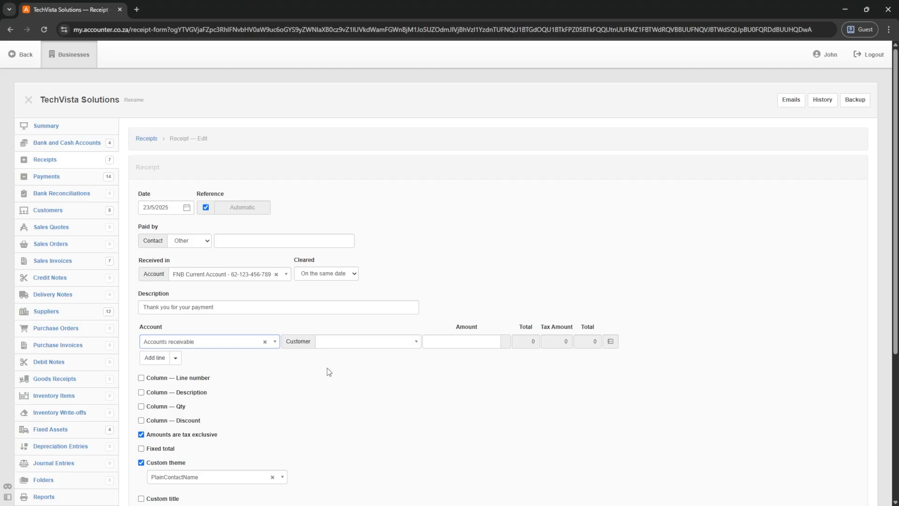
click(334, 346)
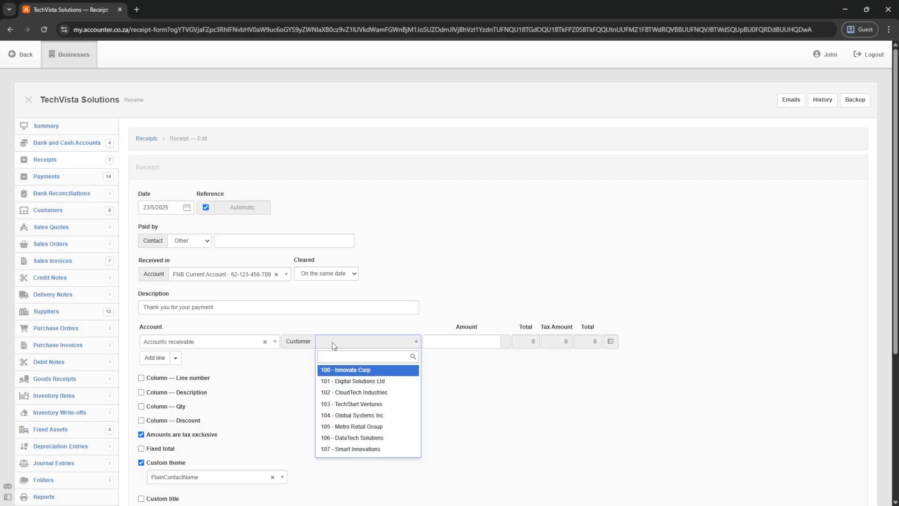
click(354, 451)
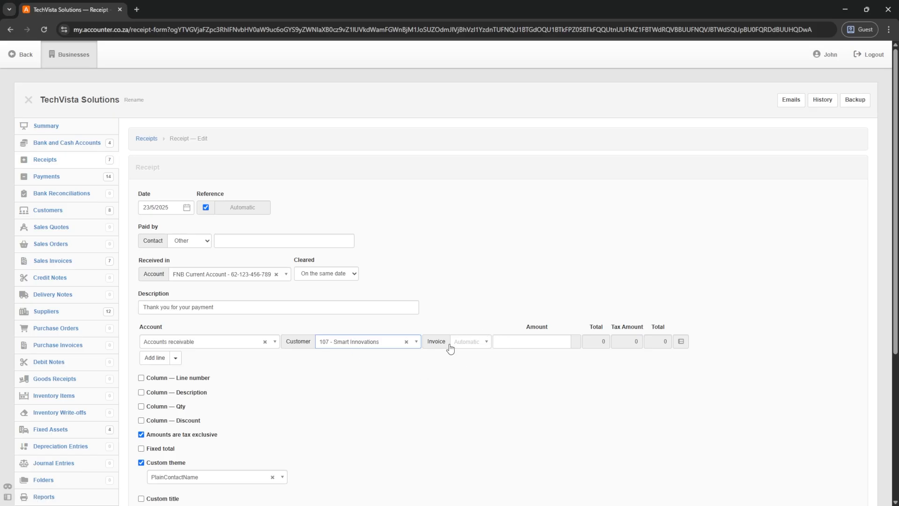
- Set the Smart Innovations receipt amount to 16500 and create the receipt
click(524, 343)
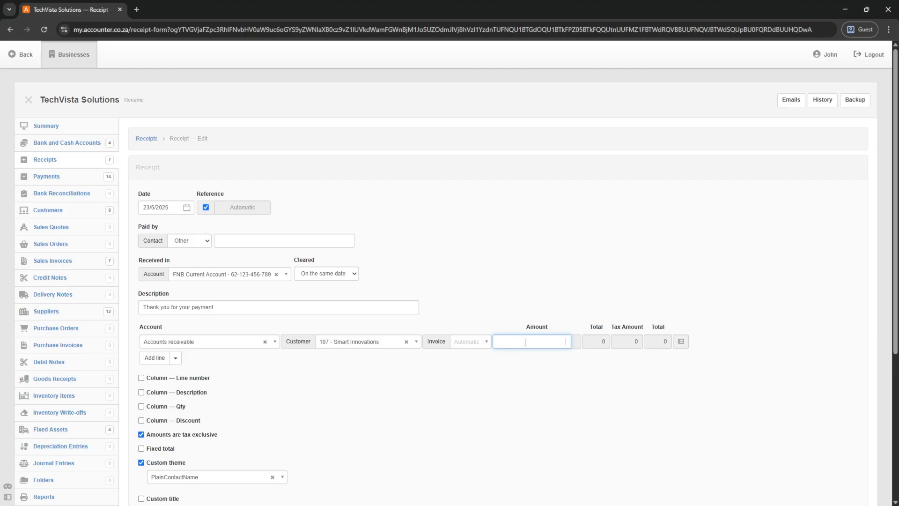
text(16500)
key(Tab)
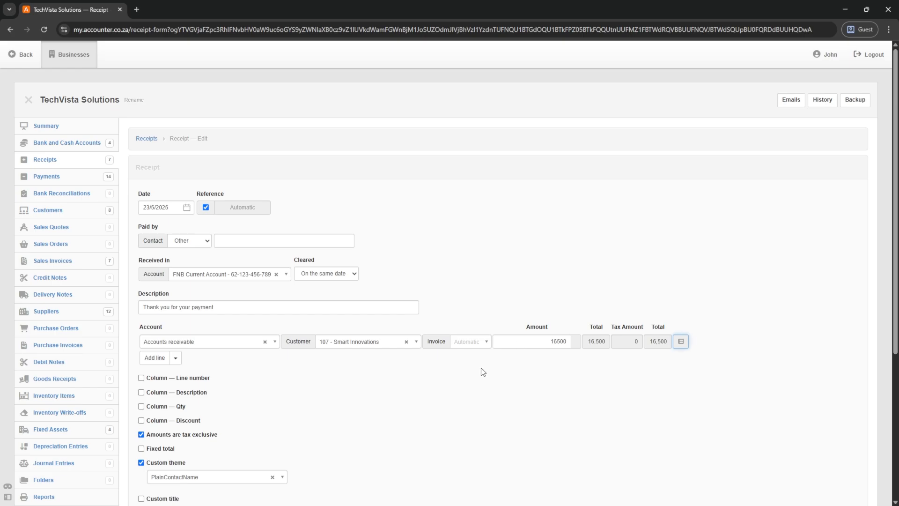
scroll(279, 390, down, 3)
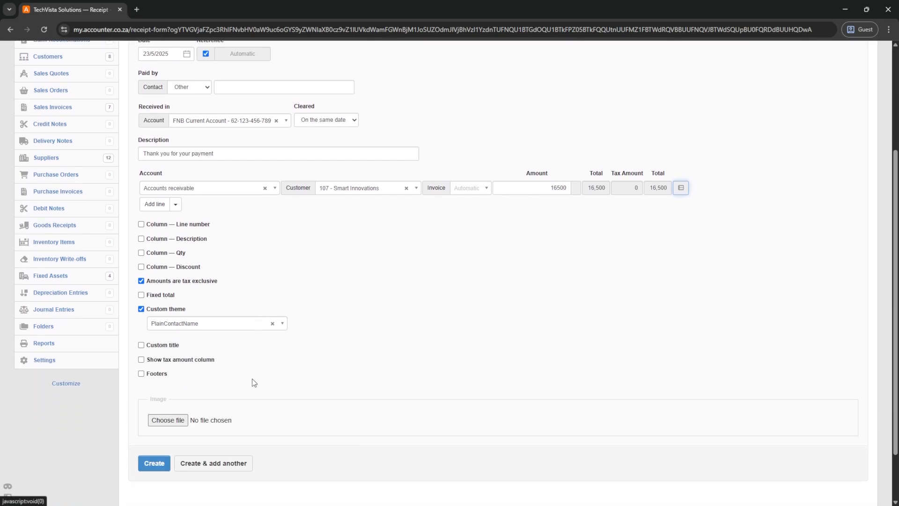
scroll(253, 382, down, 2)
click(163, 395)
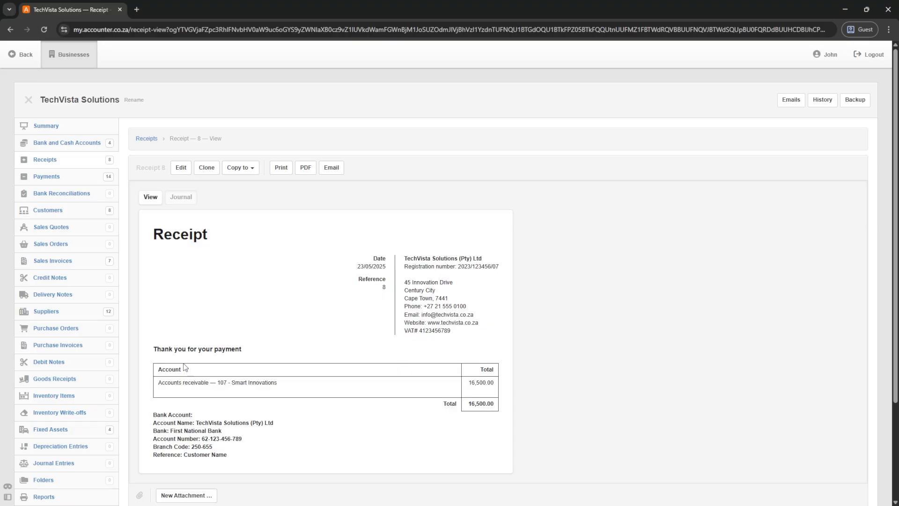
- Check the customer on the new receipt and examine Smart Innovations' accounts receivable transactions through the customers list
drag(278, 383, 219, 383)
click(46, 211)
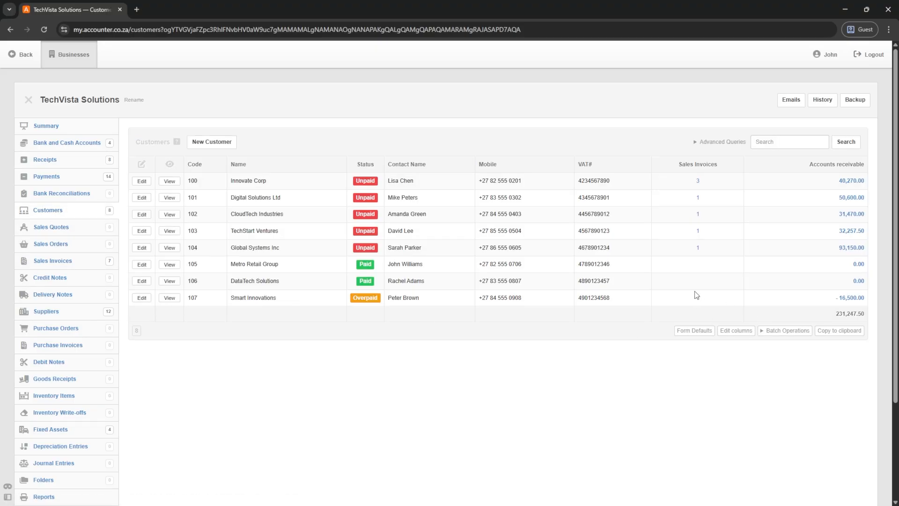
click(846, 299)
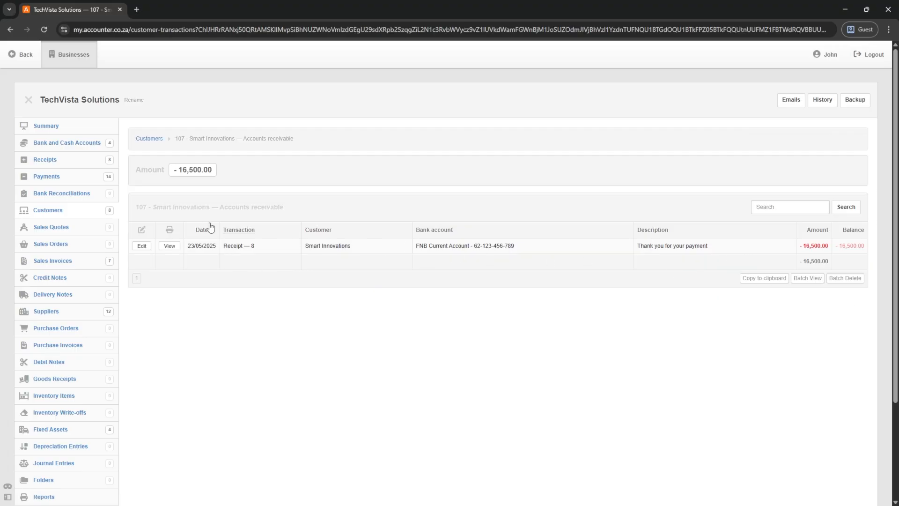
- Start another new receipt from the receipts list and date it 31/5/2025
click(42, 162)
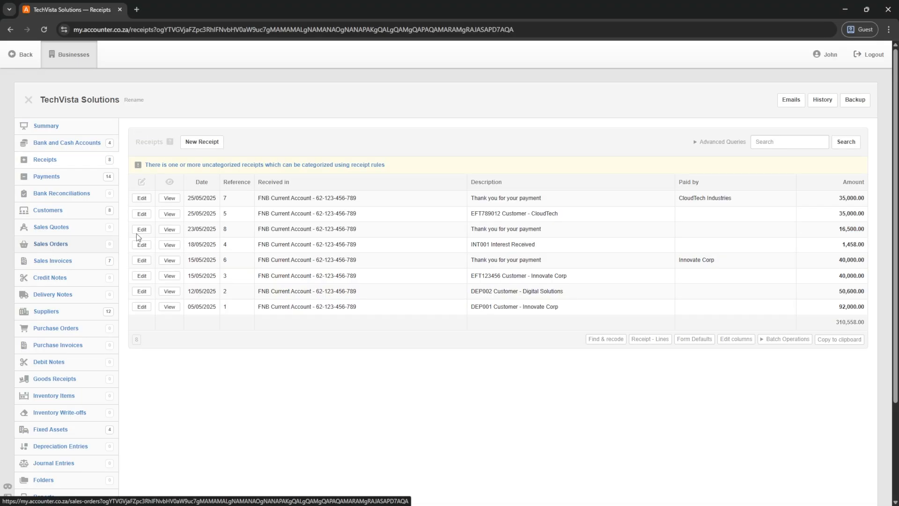
click(204, 142)
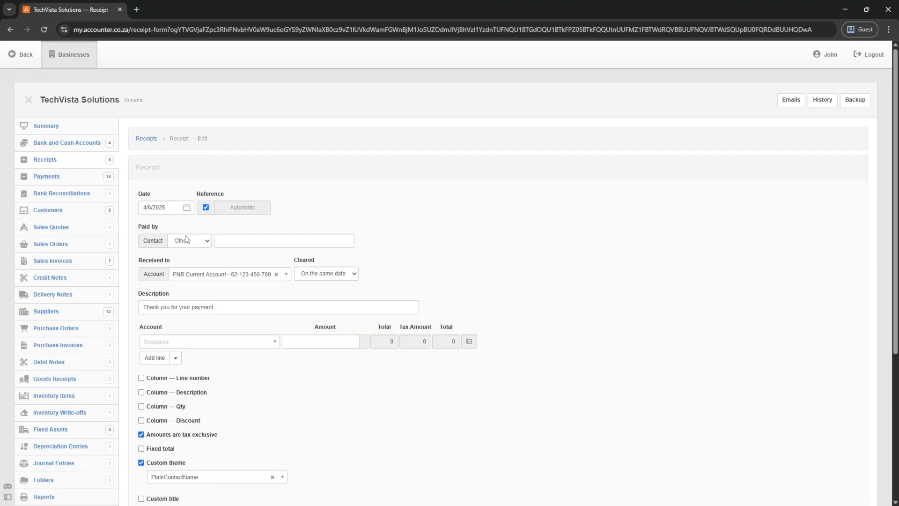
click(164, 211)
click(161, 227)
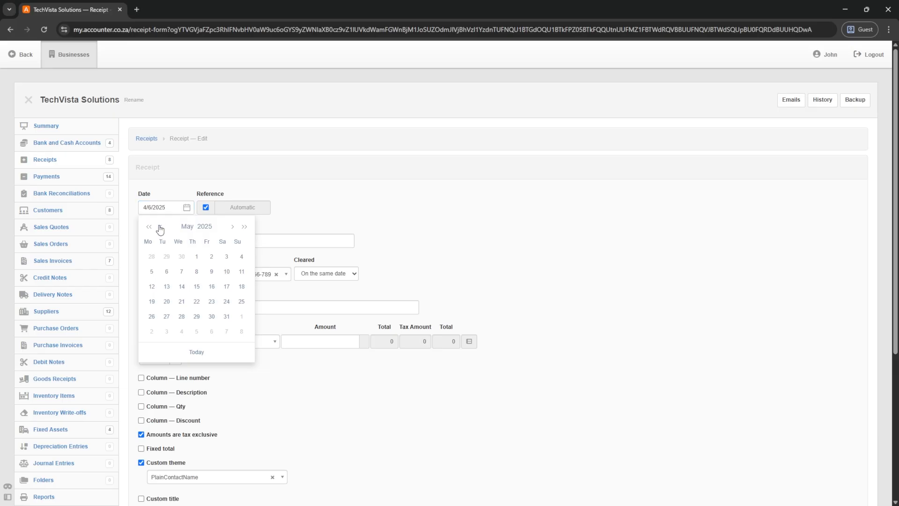
click(227, 316)
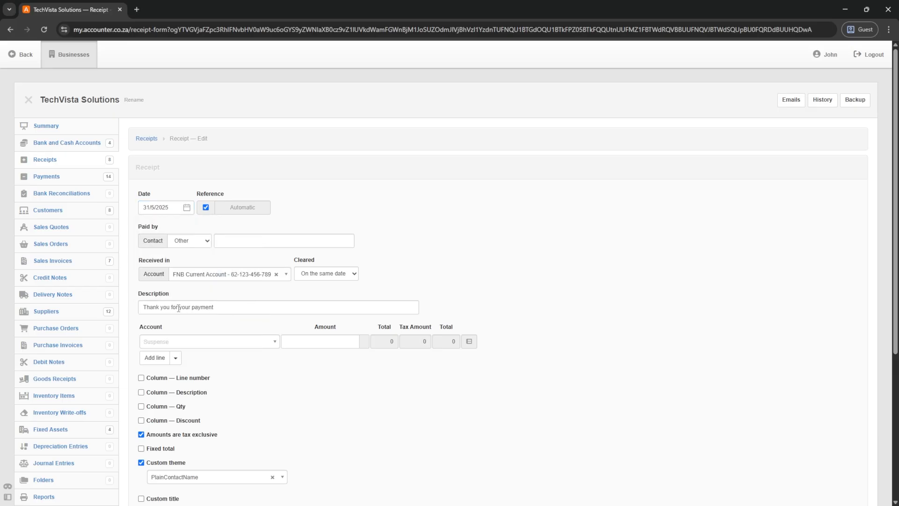
- Set the receipt as received in Petty Cash and change its description to "Thank you for your Cash payment"
scroll(180, 308, down, 1)
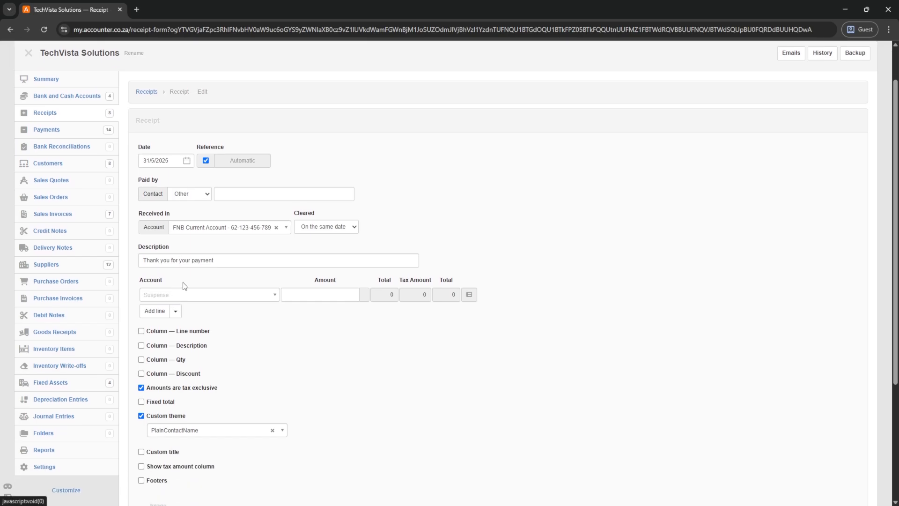
click(184, 233)
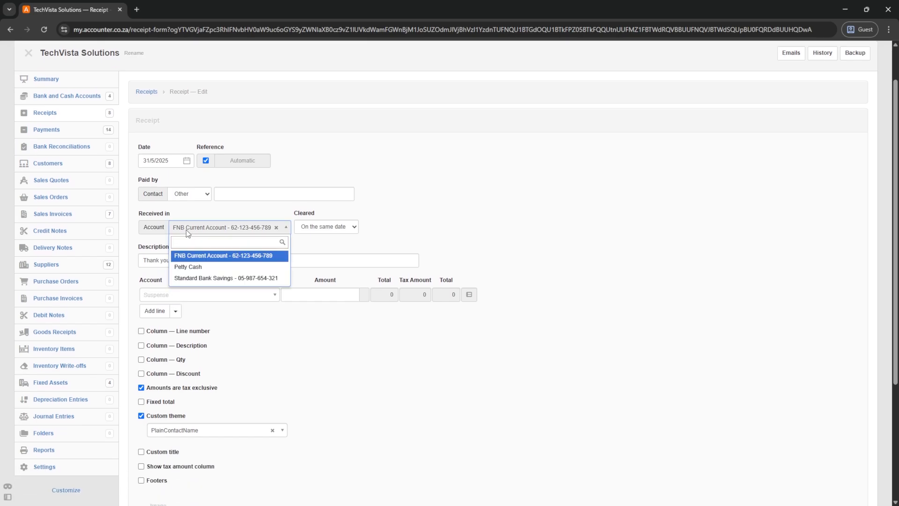
click(188, 268)
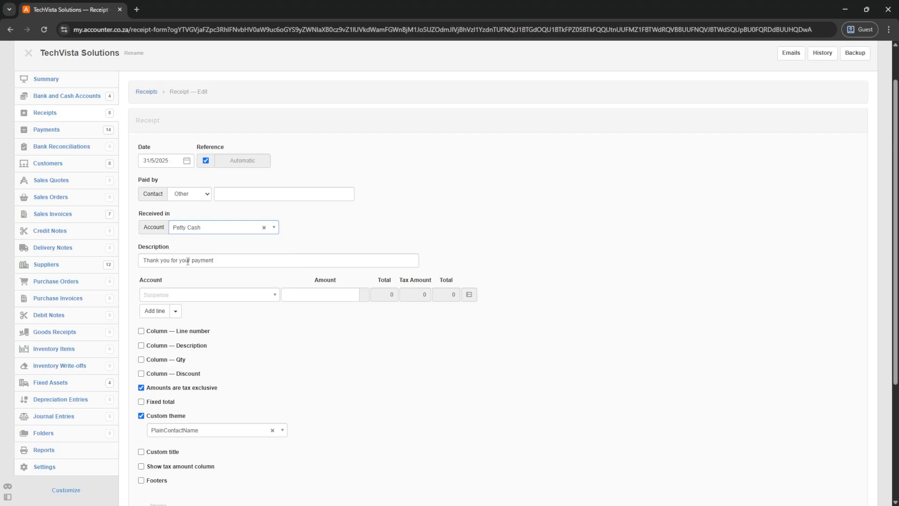
click(196, 263)
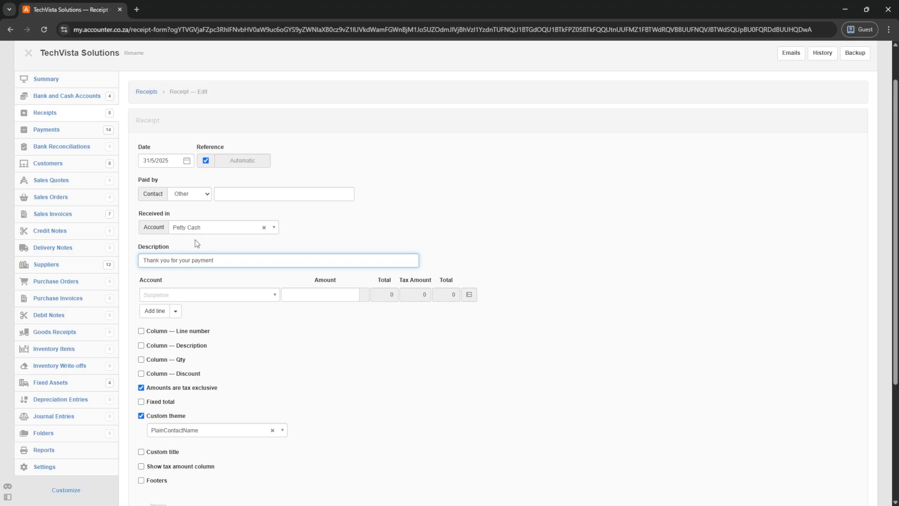
text(Cash)
- Allocate the cash receipt line to Accounts receivable for the customer DataTech Solutions
click(167, 296)
text(accoun)
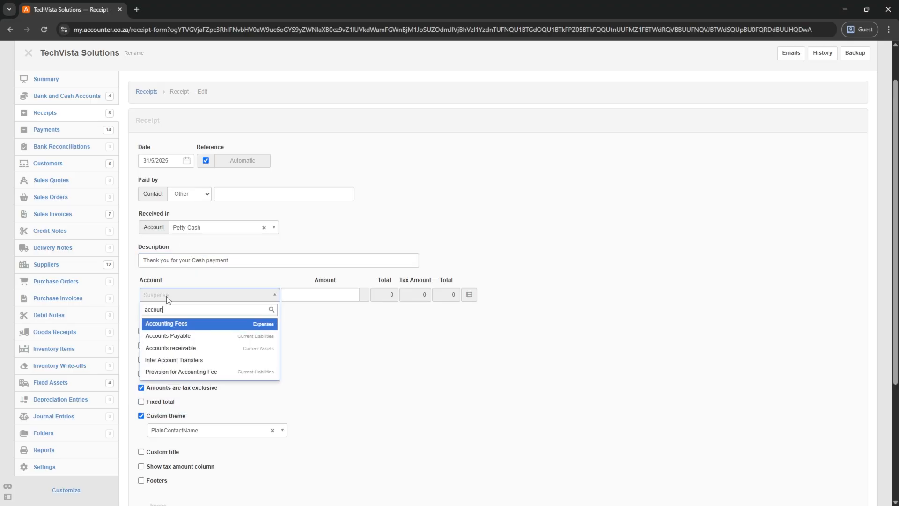
click(174, 348)
click(334, 294)
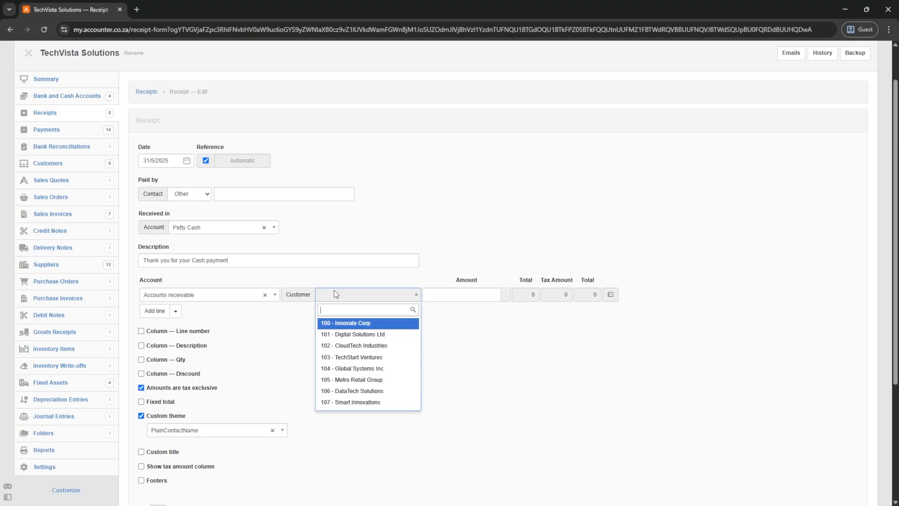
click(351, 391)
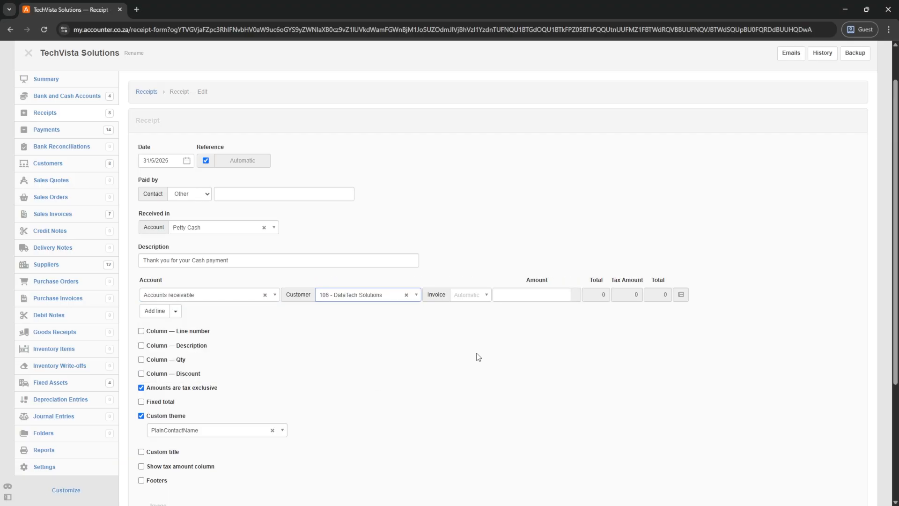
- Set the DataTech Solutions receipt amount to 2500 and create the receipt
click(521, 296)
text(2500)
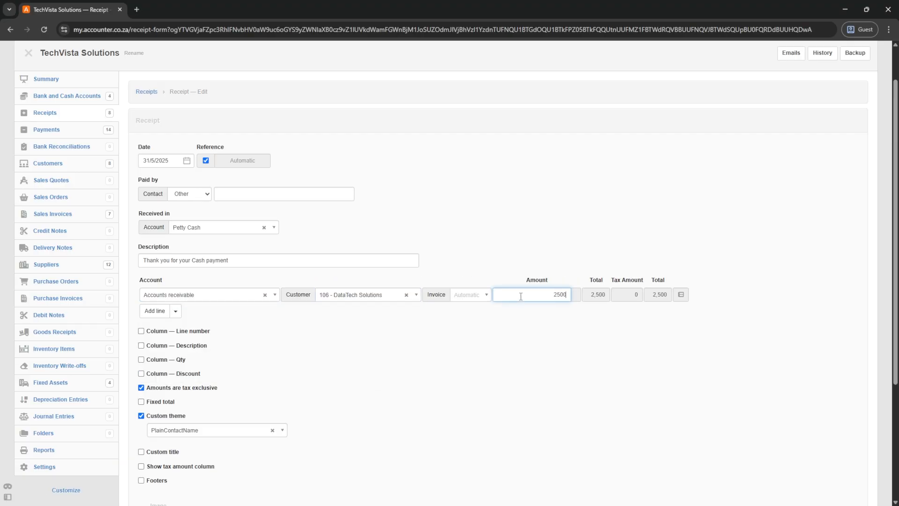
scroll(279, 338, down, 4)
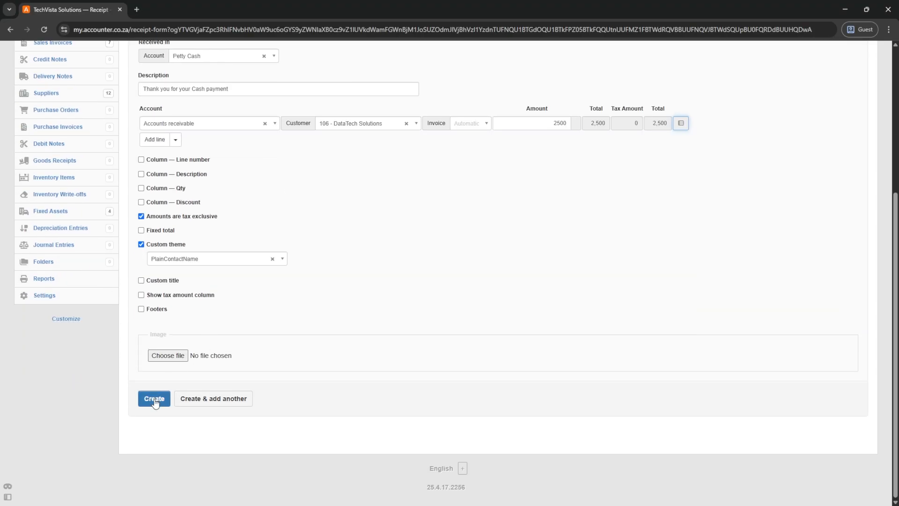
click(154, 398)
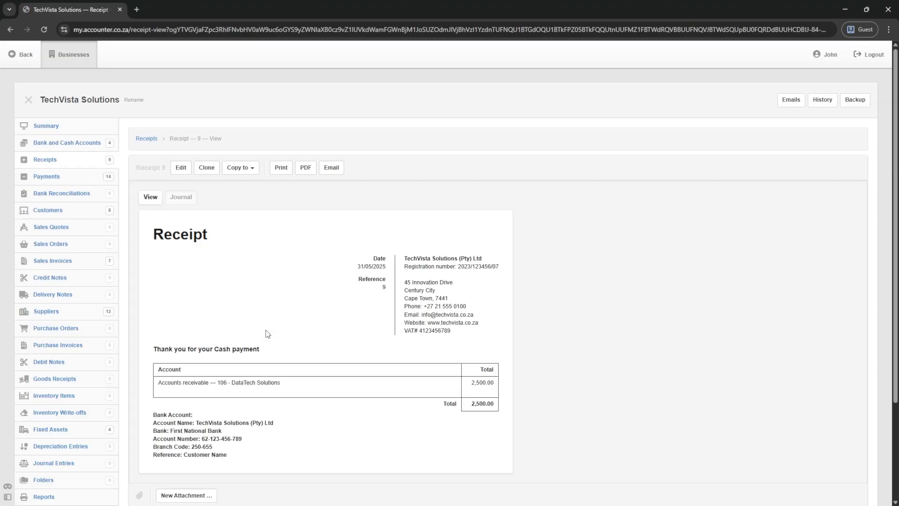
- Open DataTech Solutions' accounts receivable transactions from the customers list and check which account received the cash payment
click(45, 214)
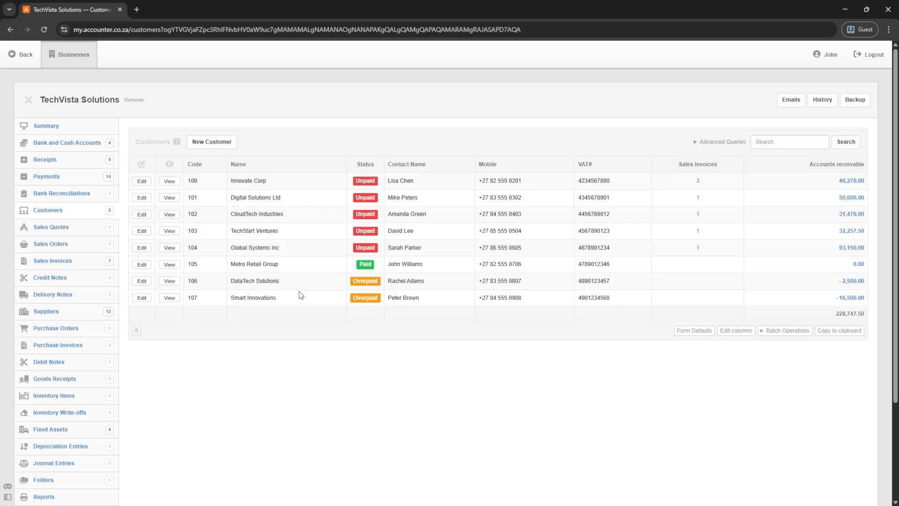
click(851, 282)
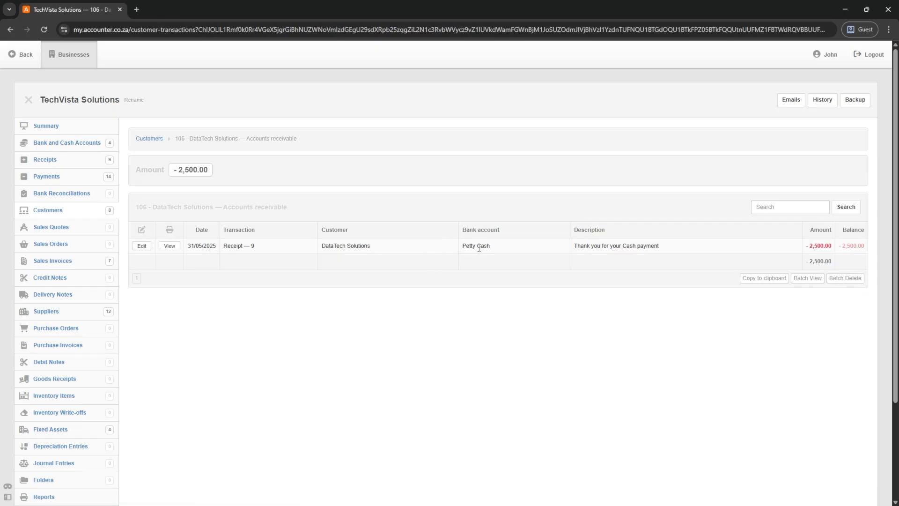
drag(493, 248, 458, 249)
- Examine the transactions behind the actual balances of Petty Cash and the FNB Current Account
click(66, 142)
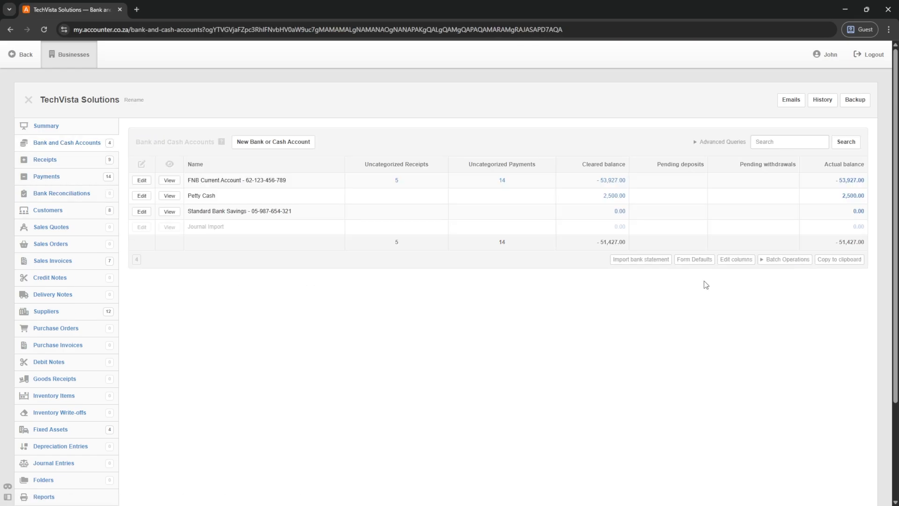
click(853, 195)
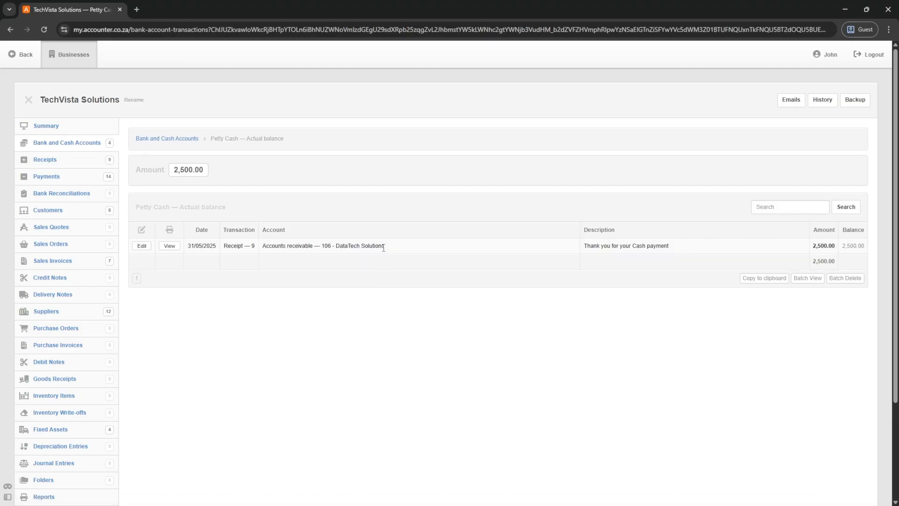
drag(386, 247, 334, 247)
click(183, 140)
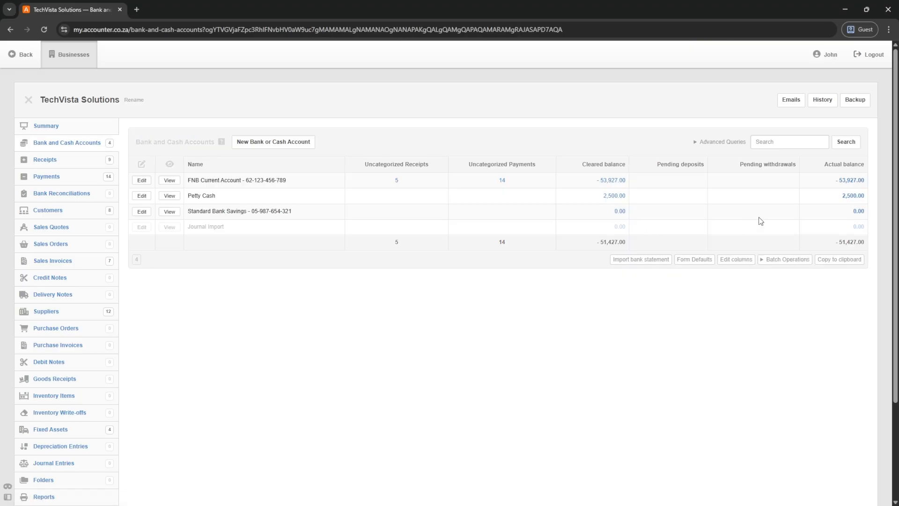
click(851, 181)
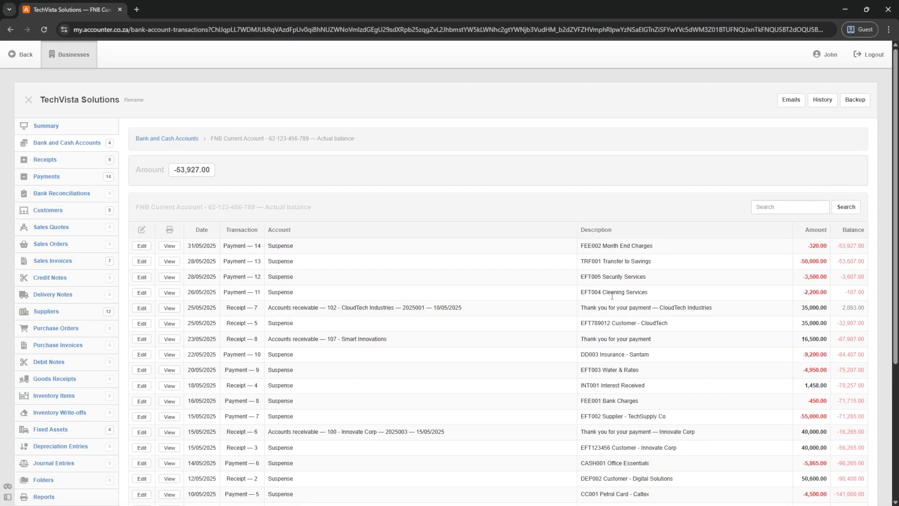
- Review the FNB Current Account transactions and check which entries are still allocated to Suspense
scroll(612, 295, down, 2)
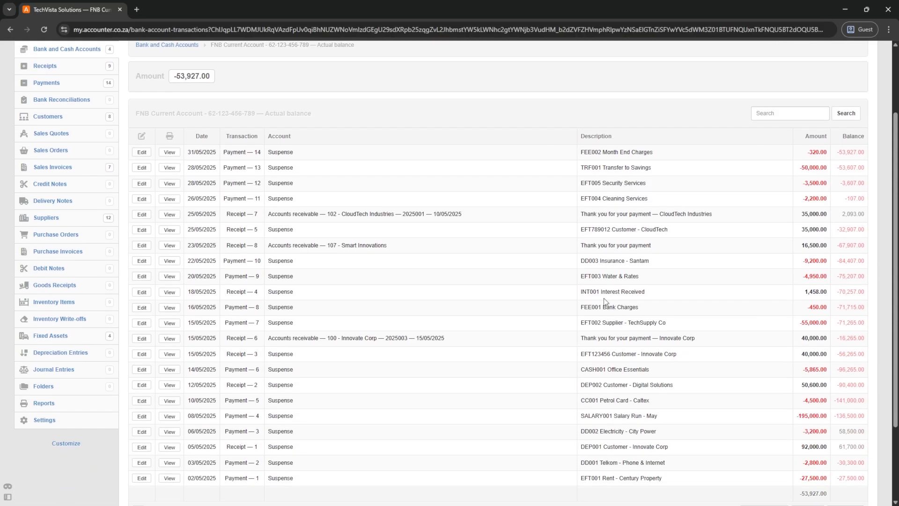
scroll(370, 295, down, 1)
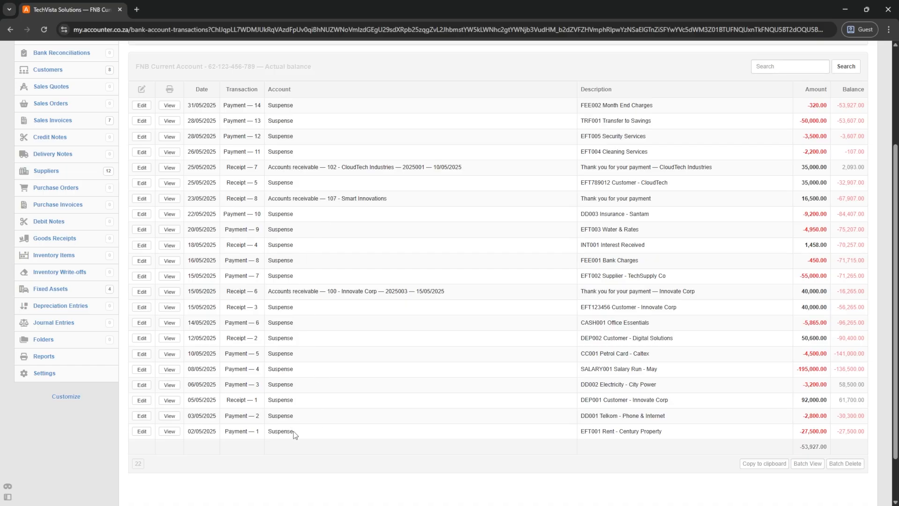
drag(295, 431, 272, 296)
click(477, 308)
scroll(262, 282, up, 3)
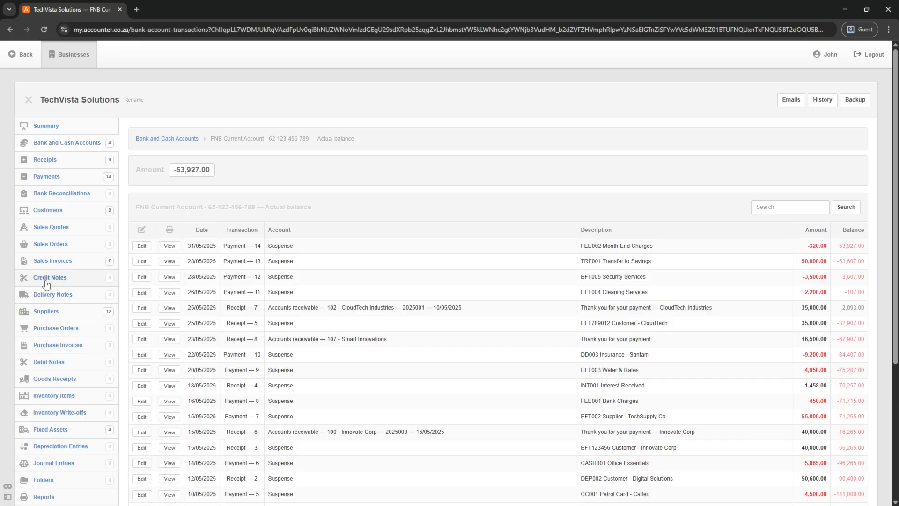
- View the sales invoice of Digital Solutions Ltd from the customers list
click(45, 210)
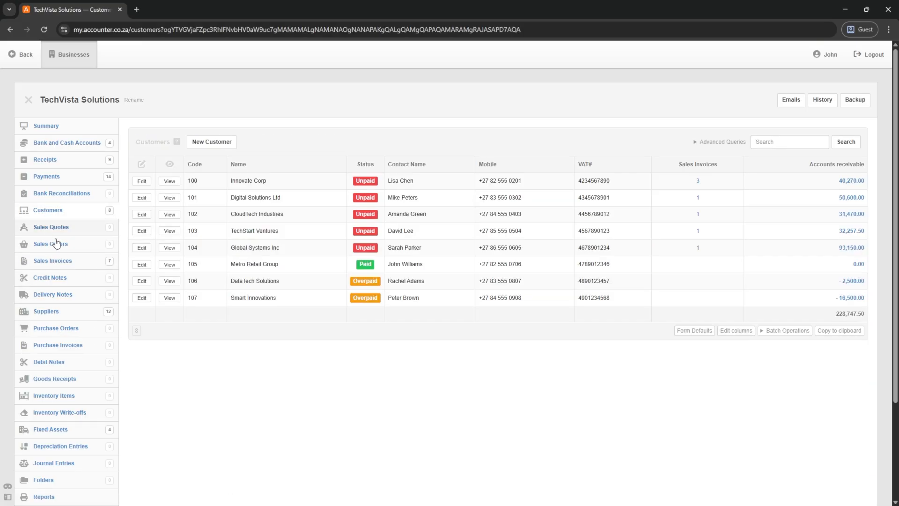
click(698, 198)
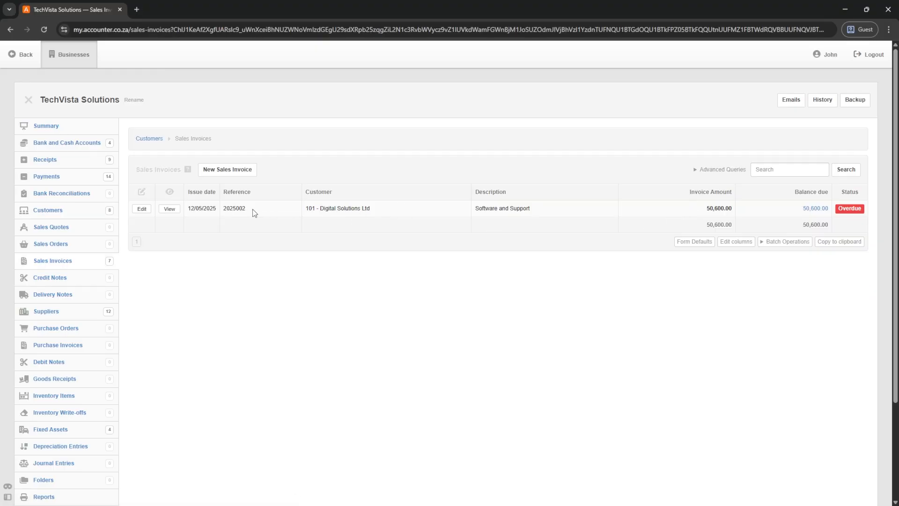
click(170, 209)
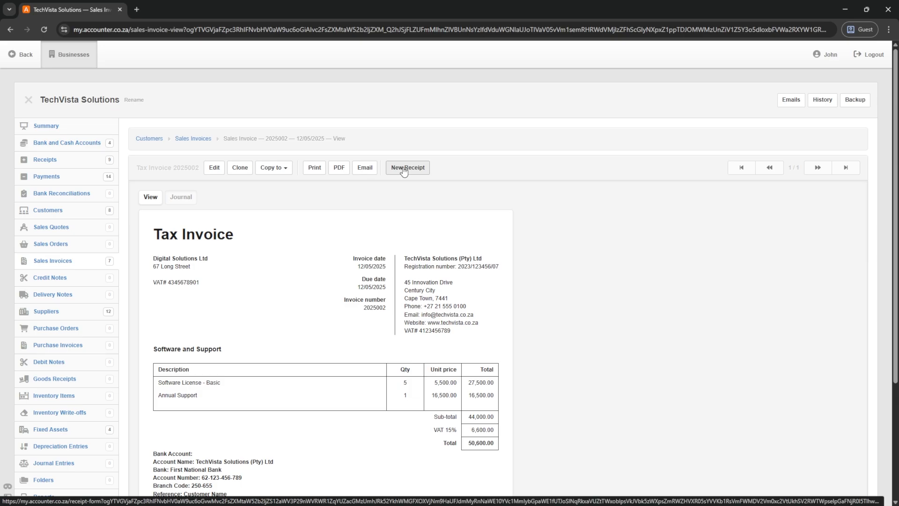
- Batch delete the duplicate imported receipts EFT789012 Customer - CloudTech and EFT123456 Customer - Innovate Corp from the receipts list
click(47, 161)
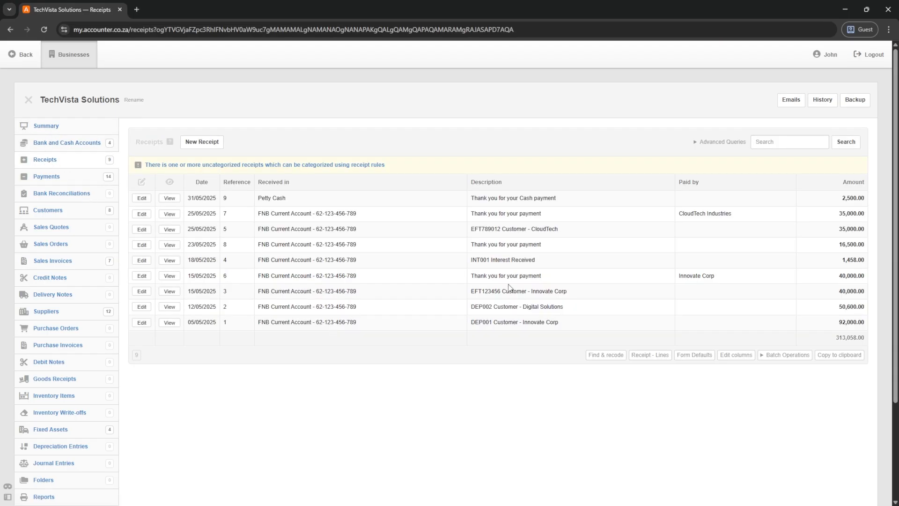
drag(840, 214, 856, 229)
mouse_move(838, 277)
mouse_down()
mouse_move(872, 286)
mouse_move(839, 278)
mouse_move(849, 287)
mouse_up()
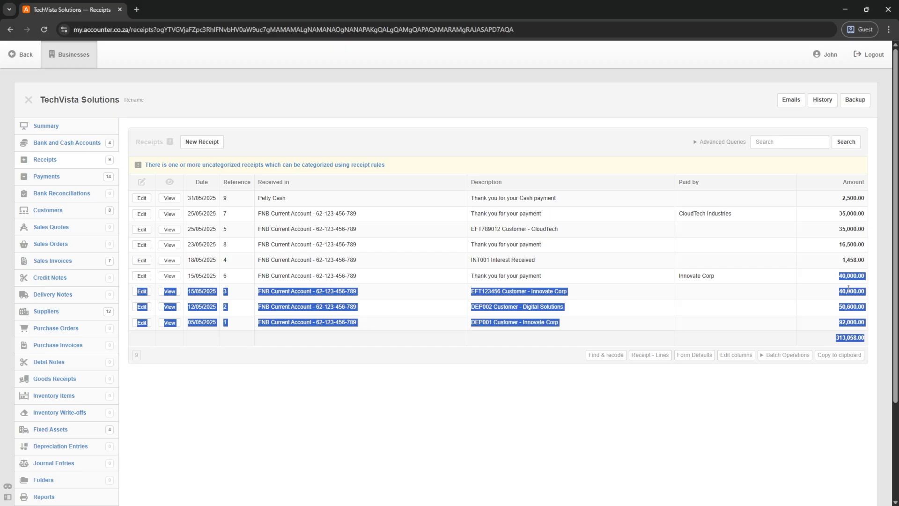
click(842, 291)
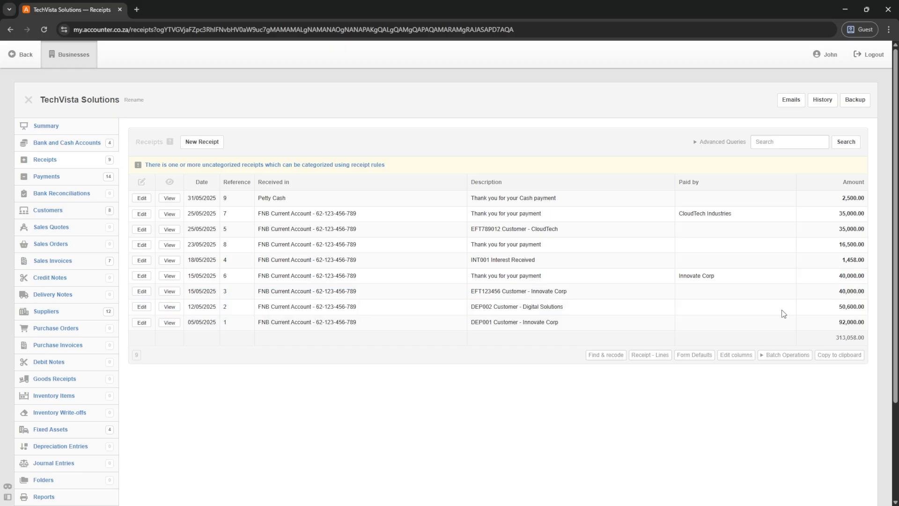
click(774, 357)
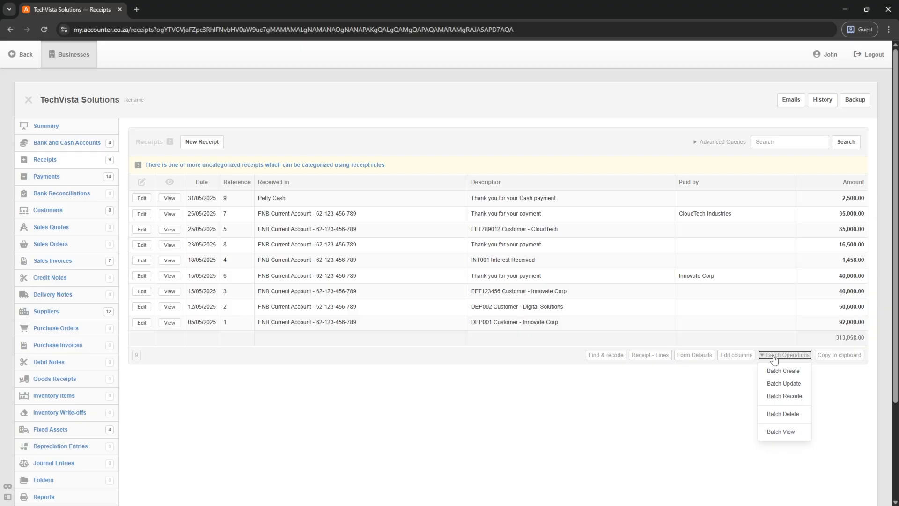
click(784, 413)
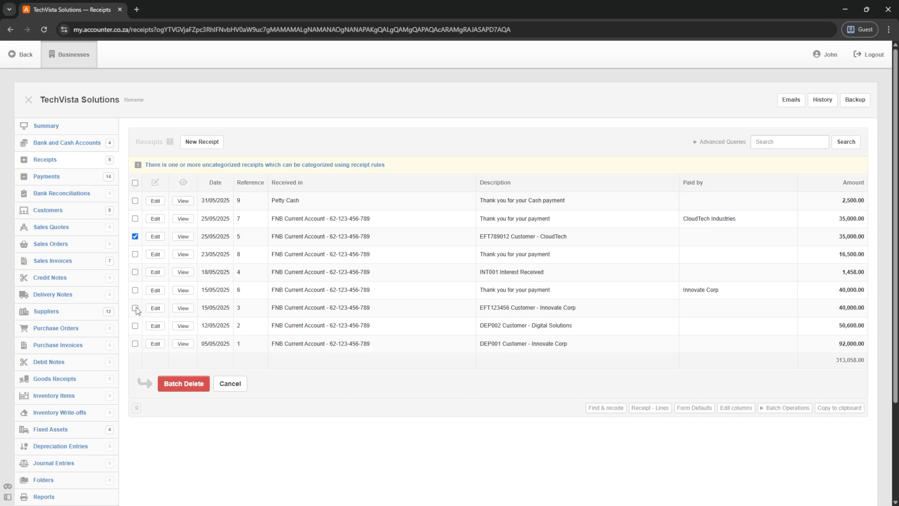
click(180, 382)
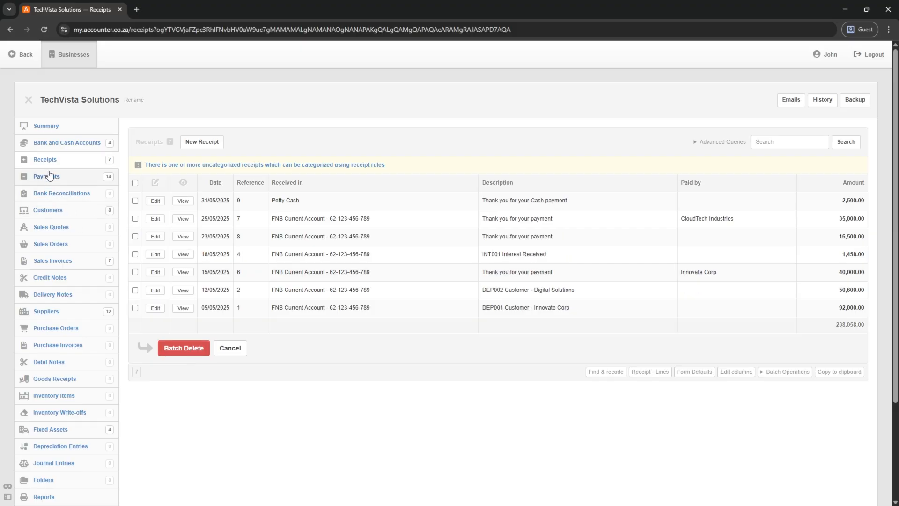
- Open the transactions behind the FNB Current Account's actual balance and check the remaining CloudTech Industries and Innovate Corp receipts
click(52, 143)
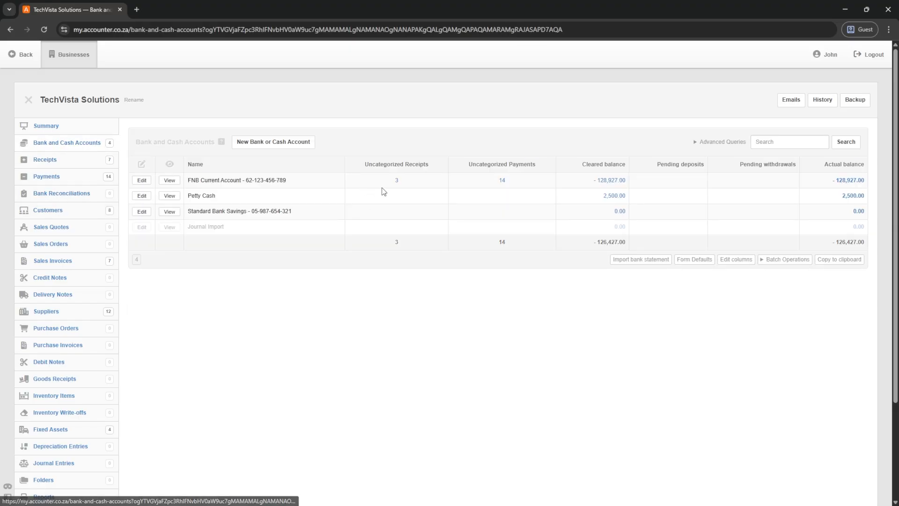
click(839, 181)
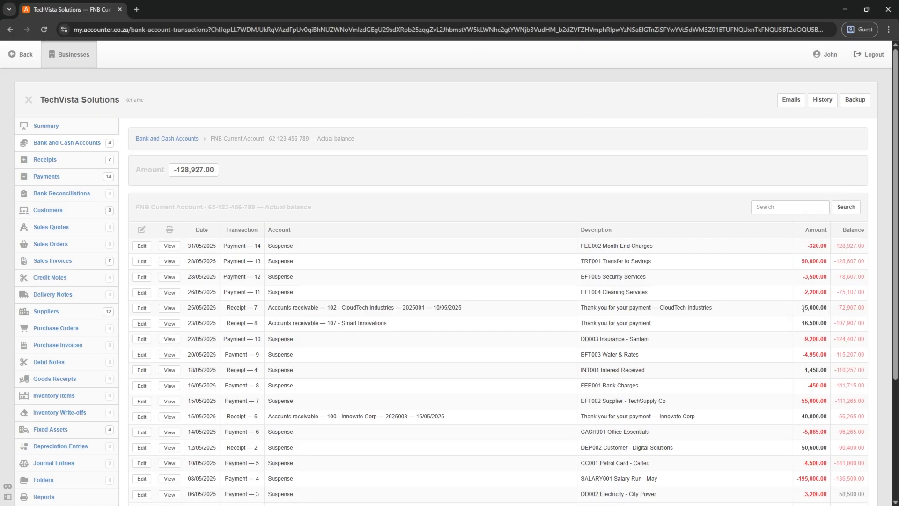
drag(803, 308, 816, 307)
scroll(765, 300, down, 3)
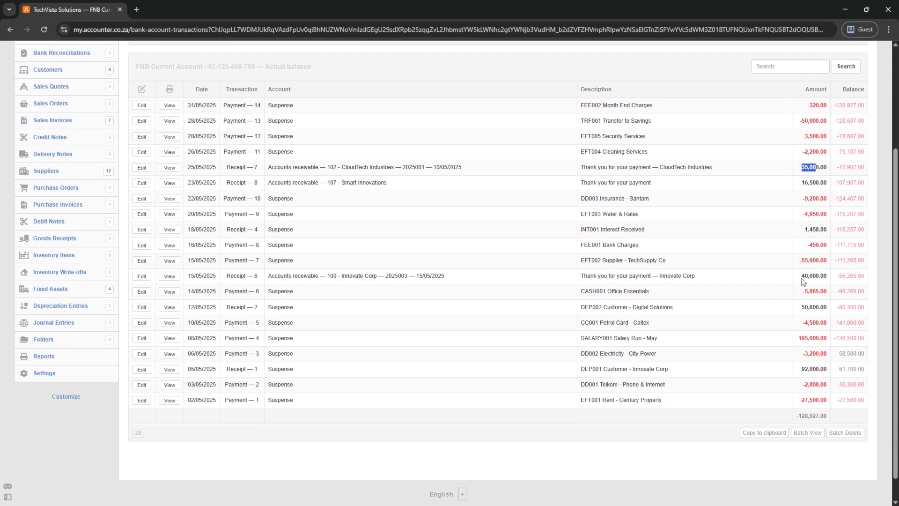
drag(801, 276, 827, 276)
scroll(631, 285, up, 2)
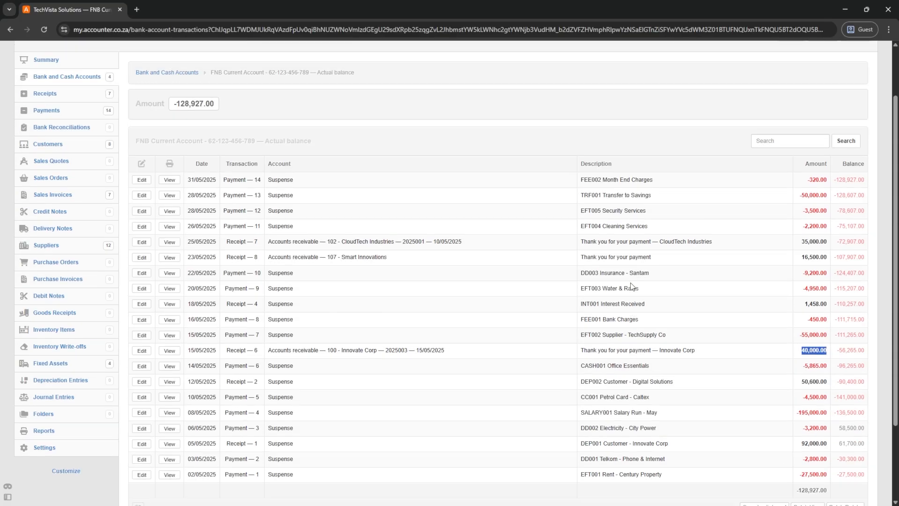
scroll(632, 286, up, 2)
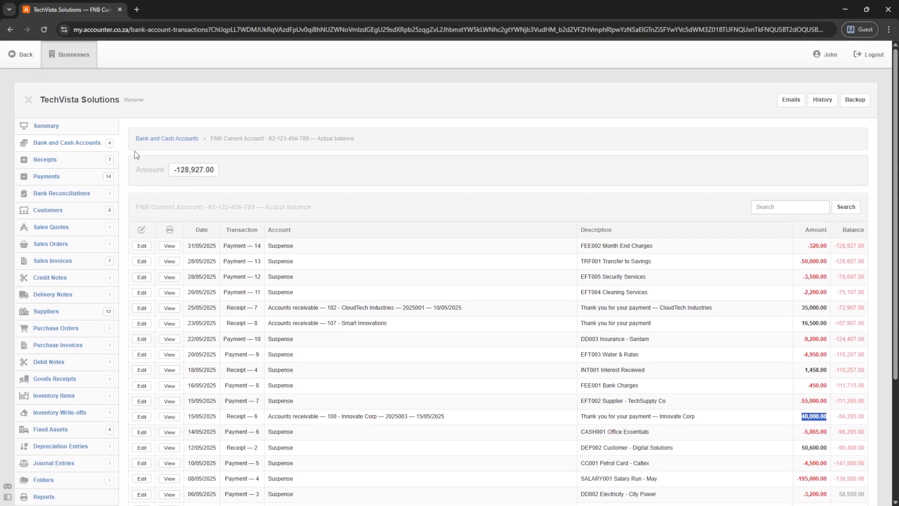